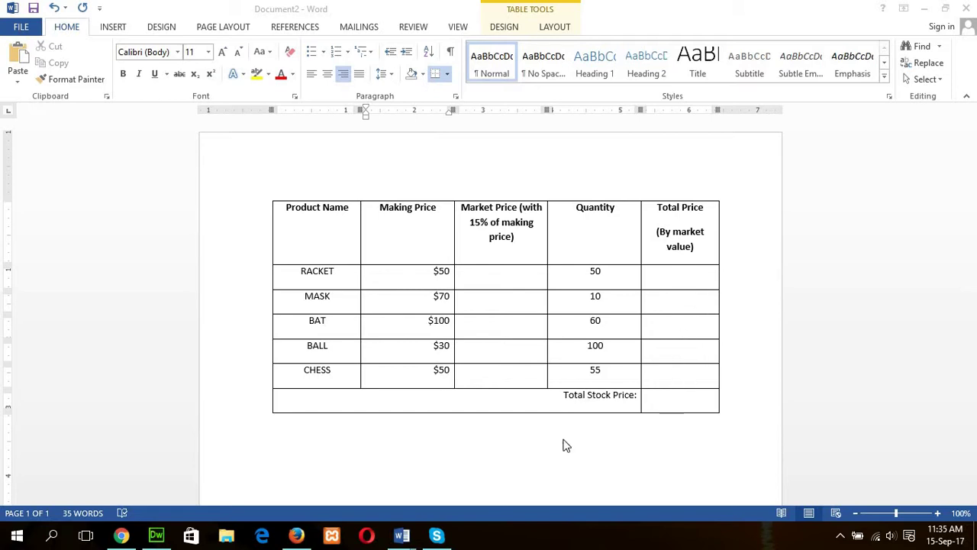
Step: Open the Formula dialog for RACKET's Market Price cell and reduce =SUM(LEFT) to a bare '='
left_click(511, 279)
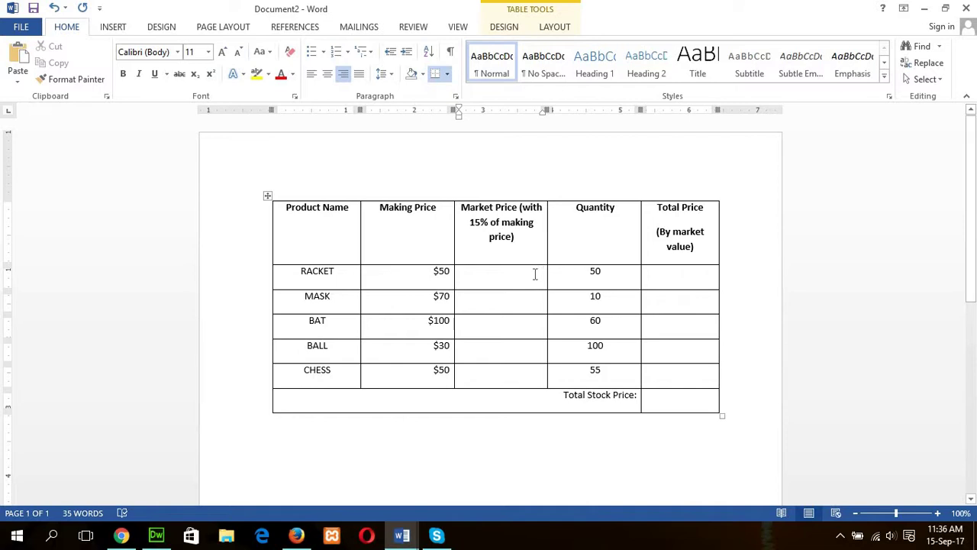
left_click(565, 28)
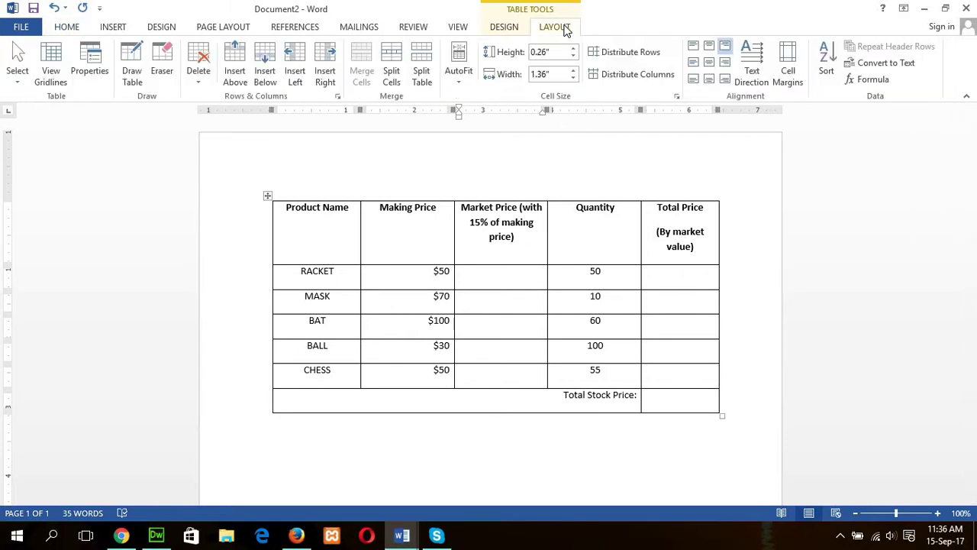
left_click(856, 83)
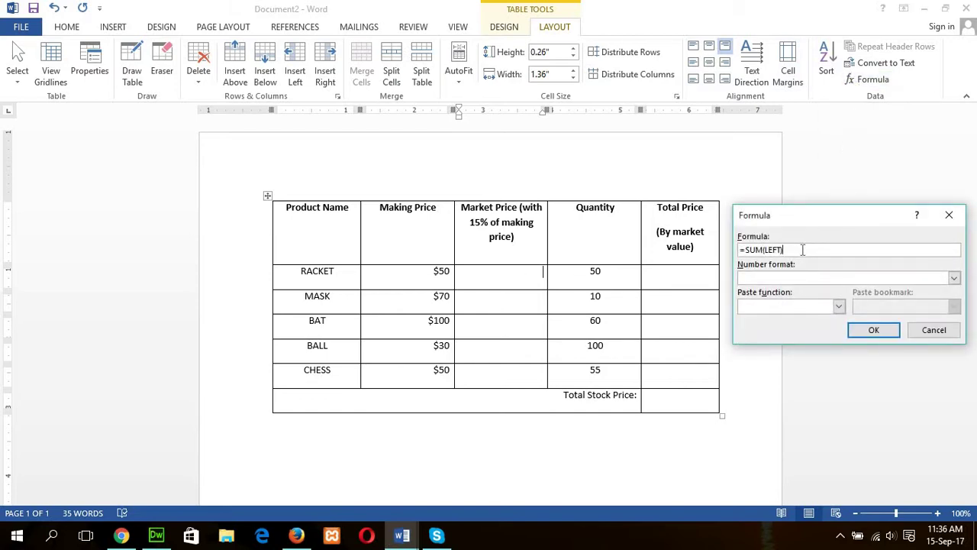
key("BackSpace")
key("BackSpace")
key("BackSpace")
key("BackSpace")
key("BackSpace")
key("BackSpace")
key("BackSpace")
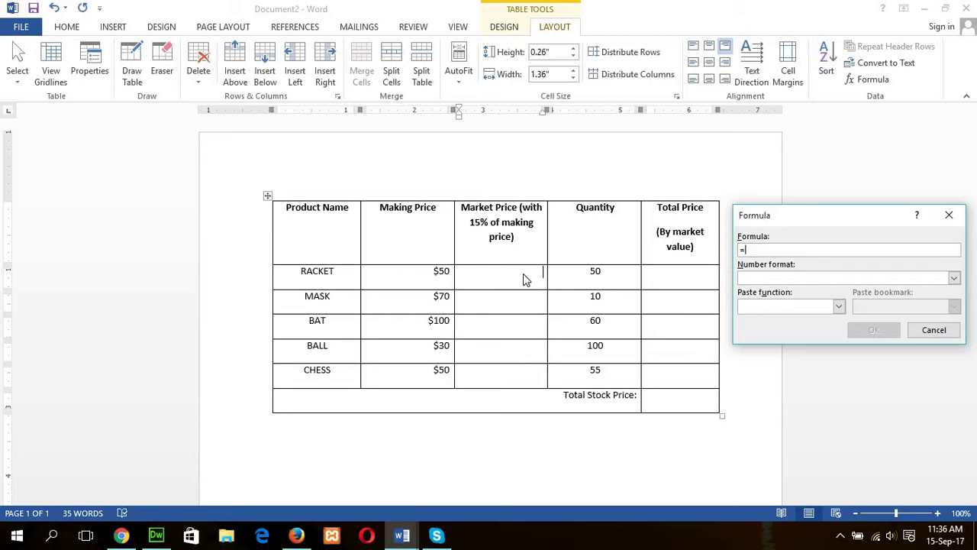
Step: Enter =(b2+(b2*15)/100) as RACKET's Market Price formula
type("(")
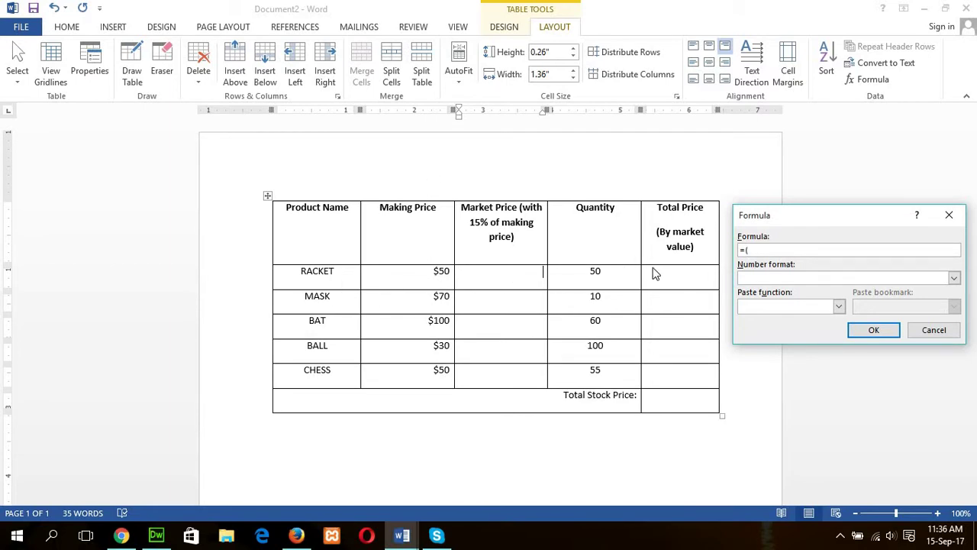
type("b2+(b")
type("00")
Step: Apply the formula so RACKET's Market Price shows $57.50, then reveal its field code
left_click(890, 329)
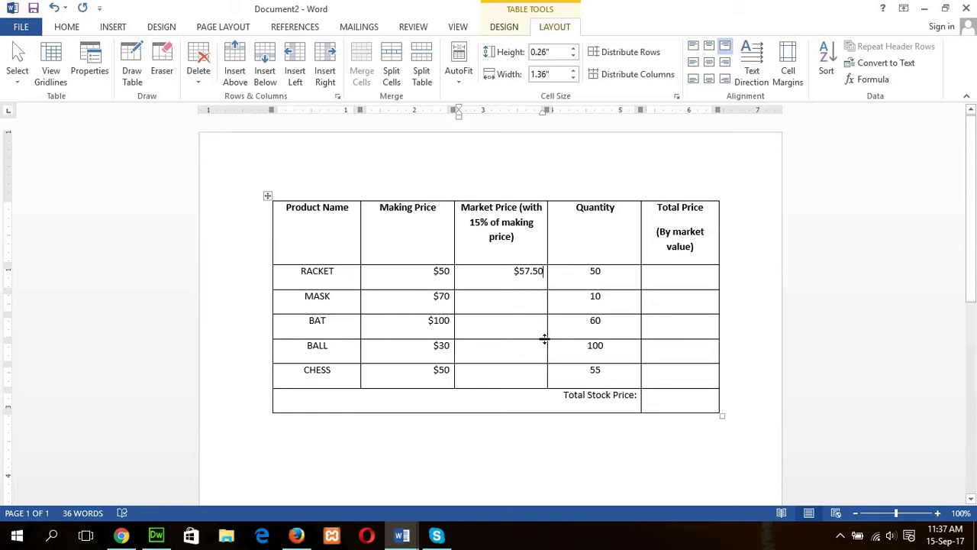
double_click(502, 280)
key("shift+F9")
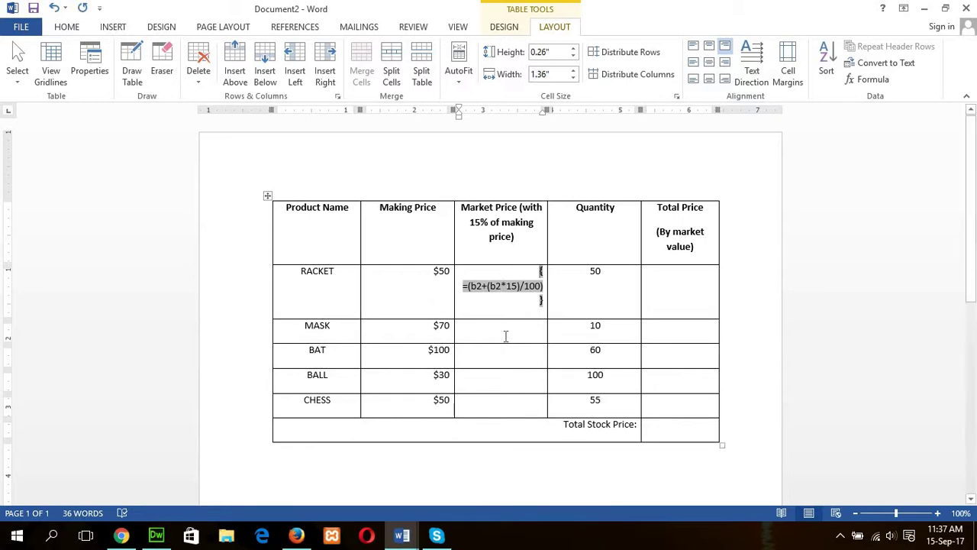
right_click(508, 291)
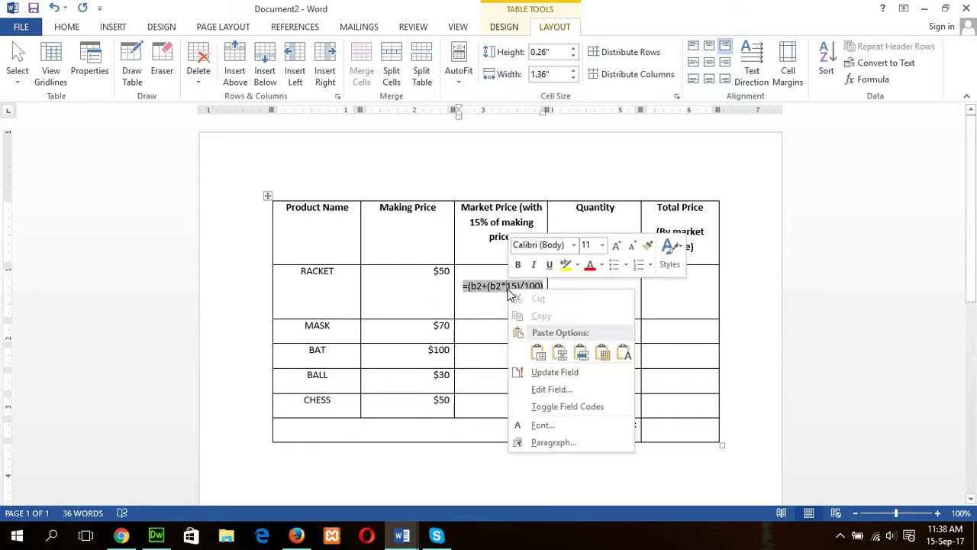
key("Escape")
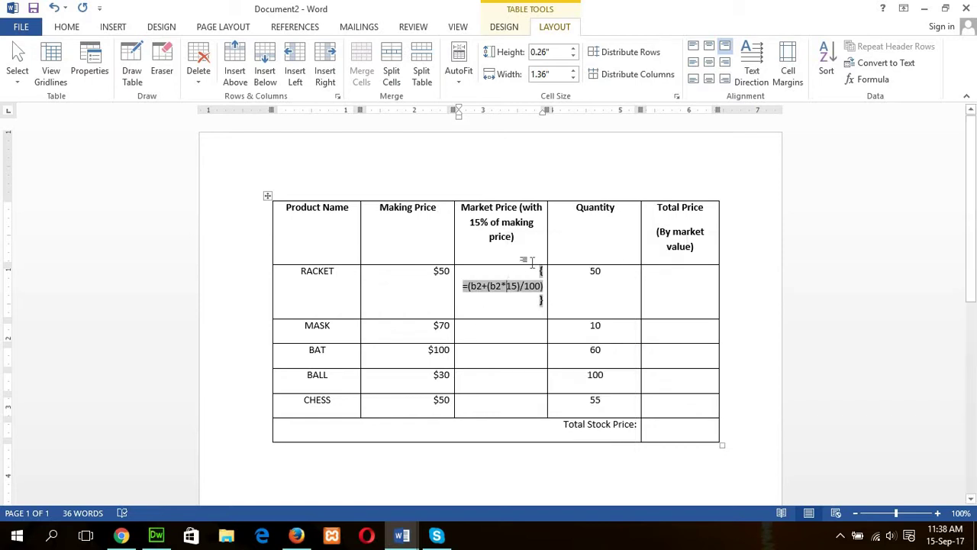
Step: Copy the RACKET Market Price field and paste it into the MASK through CHESS Market Price cells
left_click(544, 295)
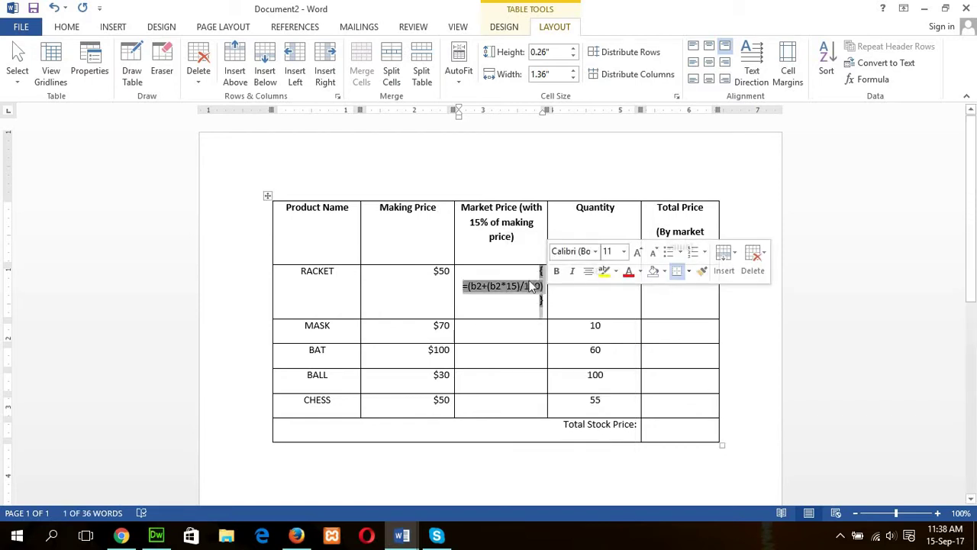
right_click(533, 282)
left_click(557, 308)
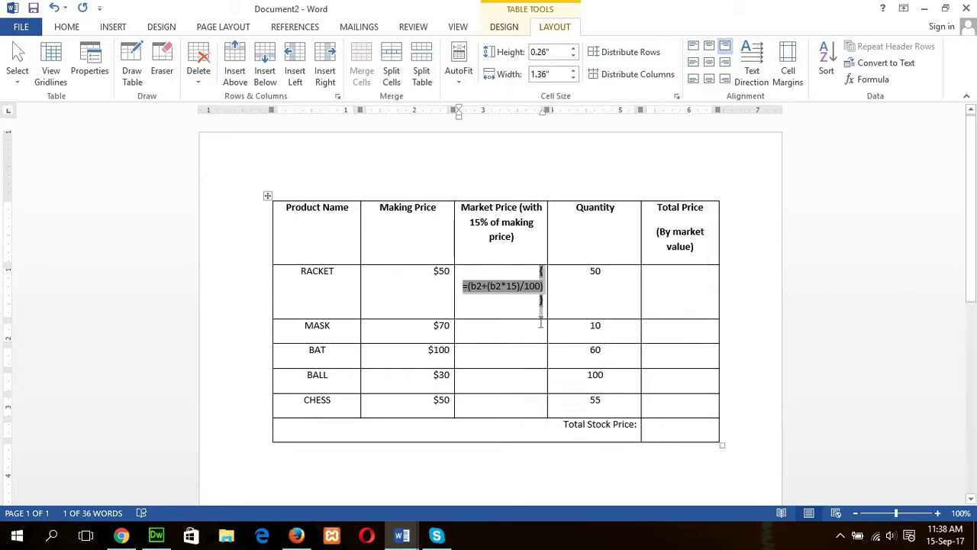
left_click(527, 339)
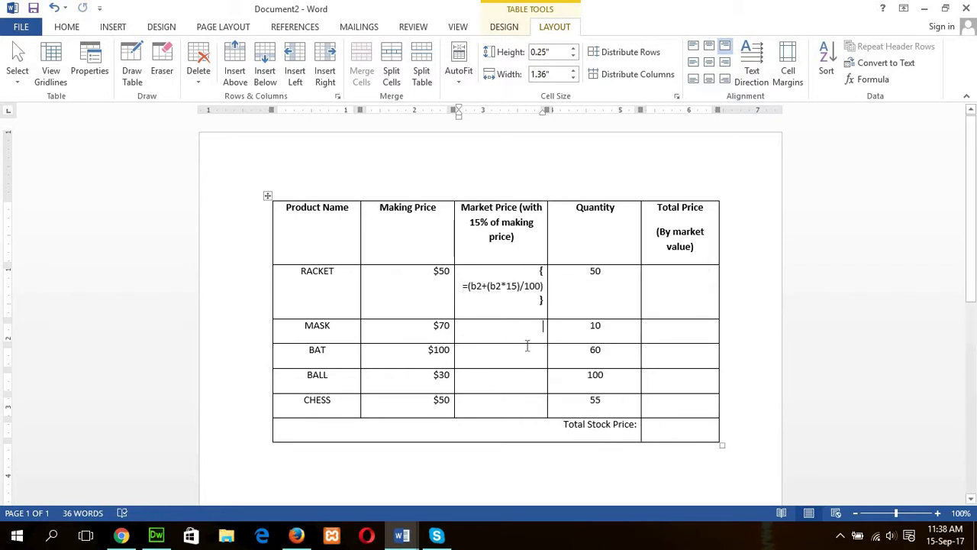
left_click_drag(527, 343, 532, 395)
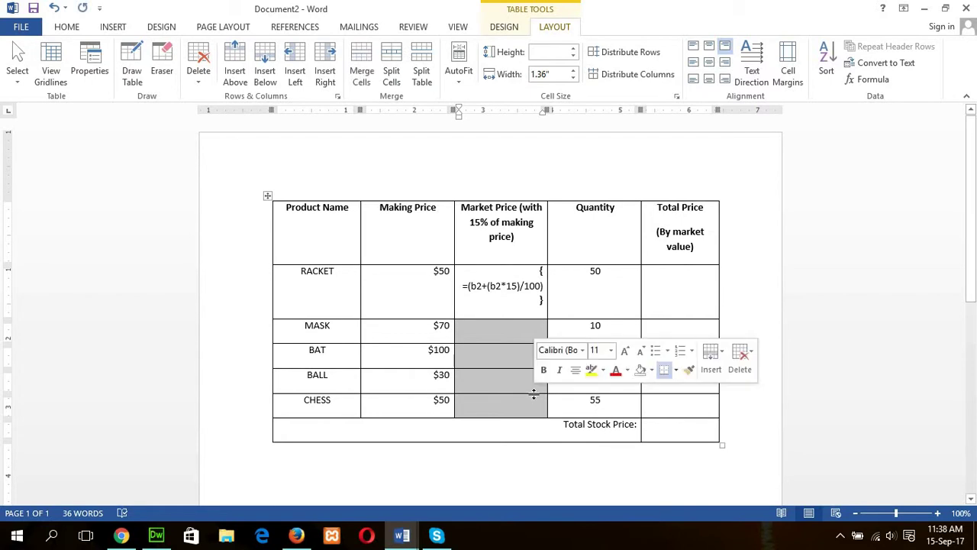
right_click(509, 410)
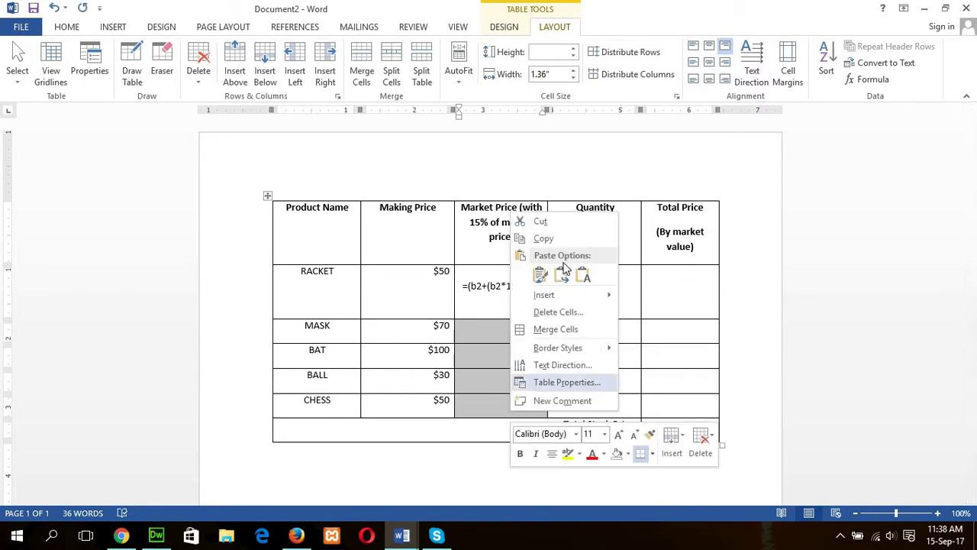
left_click(542, 274)
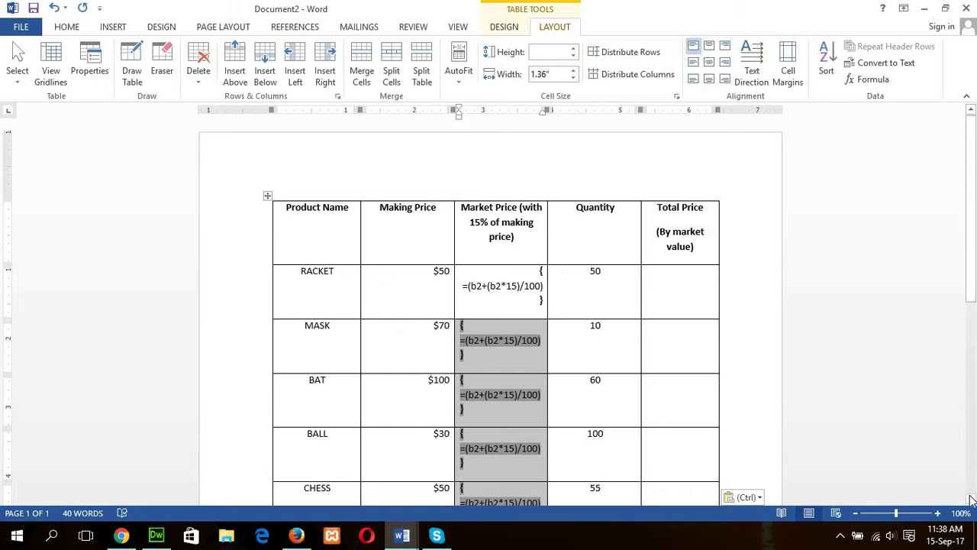
Step: Change the MASK formula to reference b3 and the BAT formula to reference b4
scroll(366, 381, "down", 3)
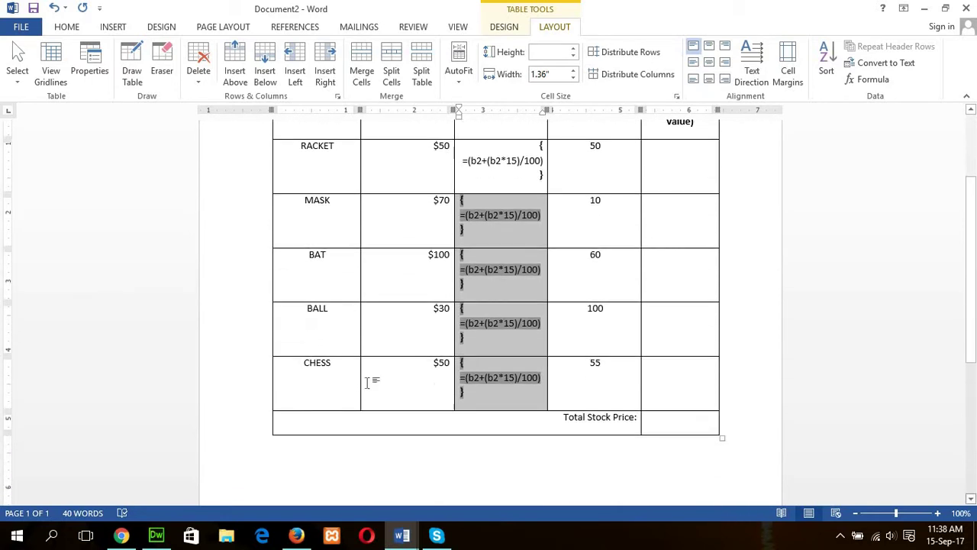
left_click(484, 214)
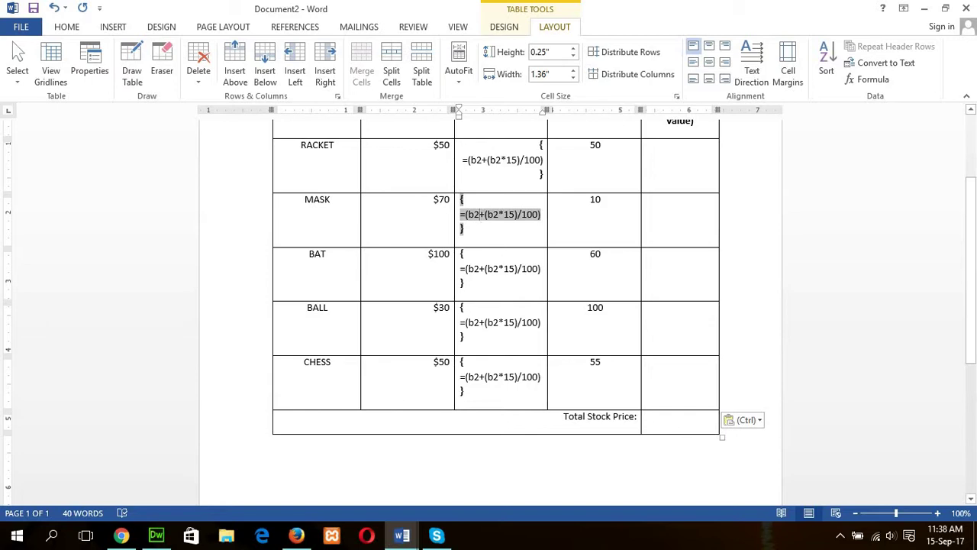
key("BackSpace")
type("3")
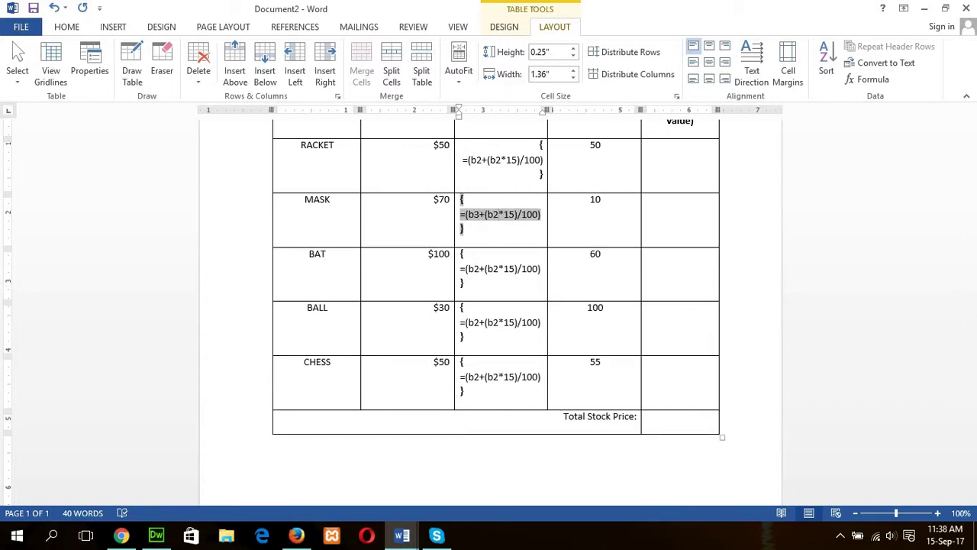
key("BackSpace")
type("3")
key("Down")
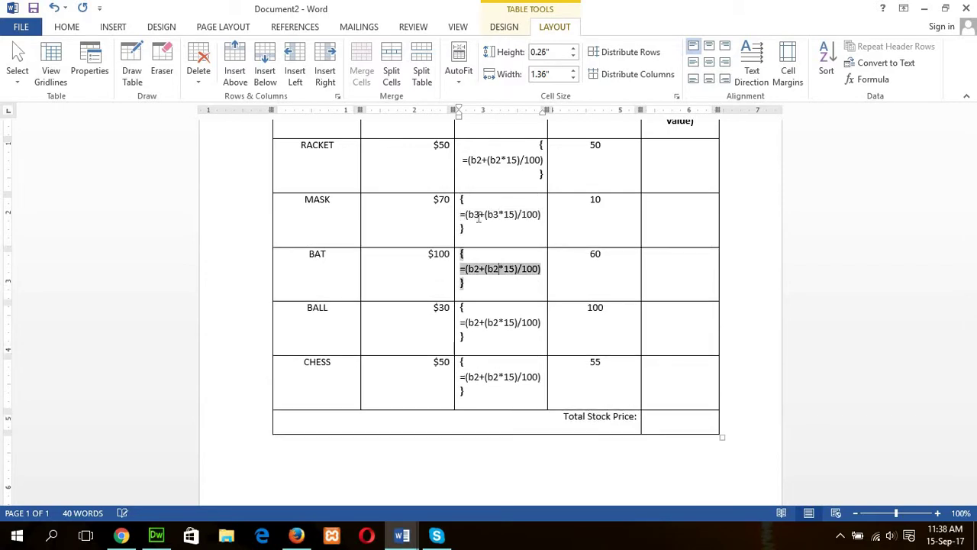
key("BackSpace")
type("4")
key("Right")
key("Right")
key("Right")
key("Right")
key("BackSpace")
type("4")
Step: Change the BALL formula to reference b5 and the CHESS formula to reference b6
key("Down")
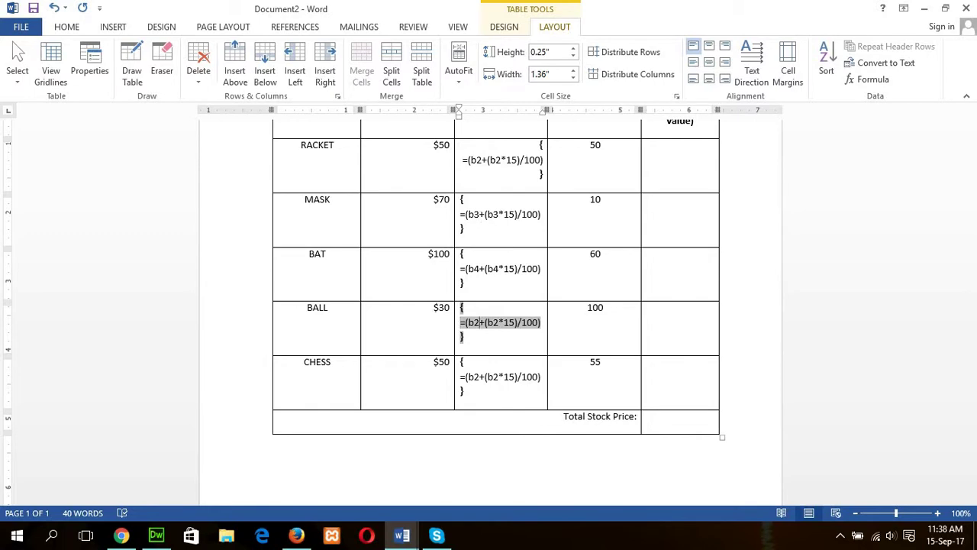
key("BackSpace")
type("5")
key("Right")
key("Right")
key("Right")
key("Right")
key("BackSpace")
type("5")
key("Down")
key("BackSpace")
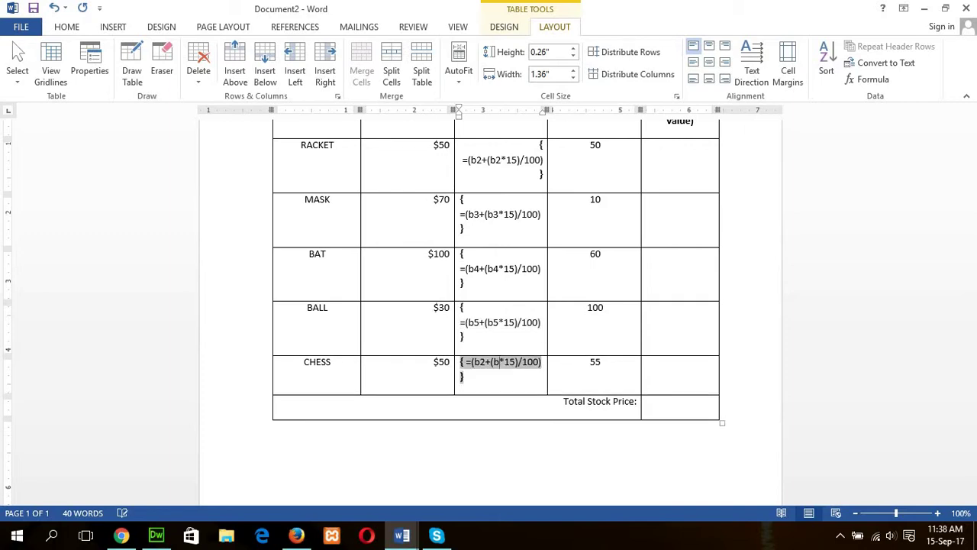
type("6")
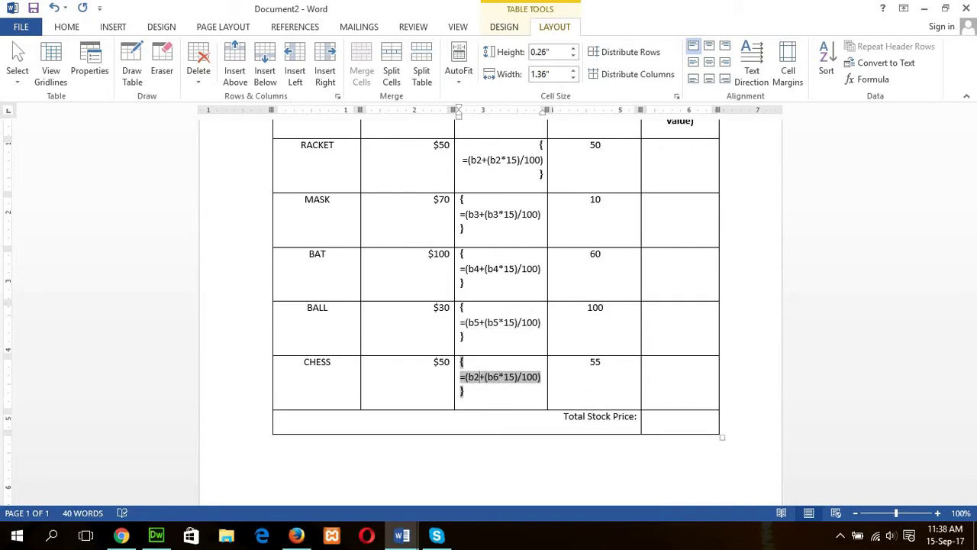
key("BackSpace")
type("6")
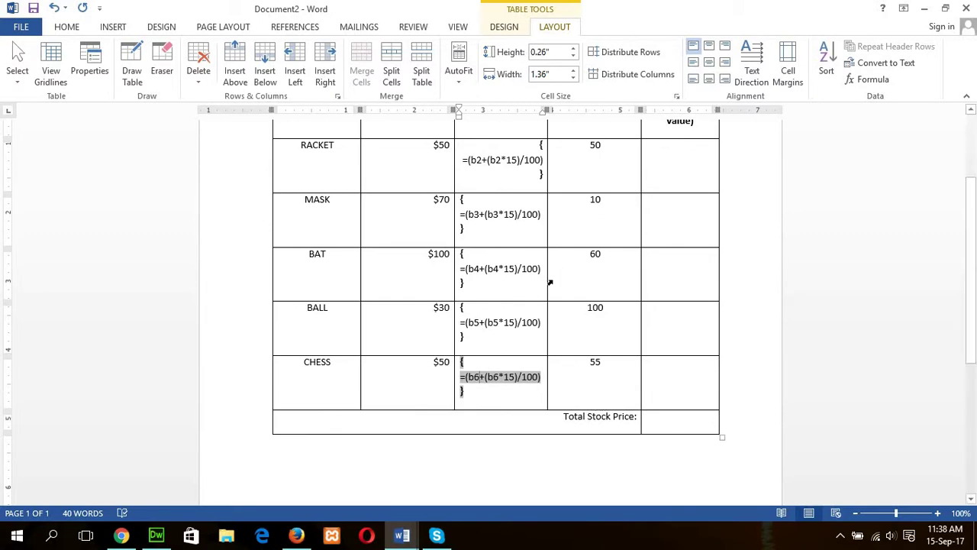
left_click(511, 268)
left_click(519, 189)
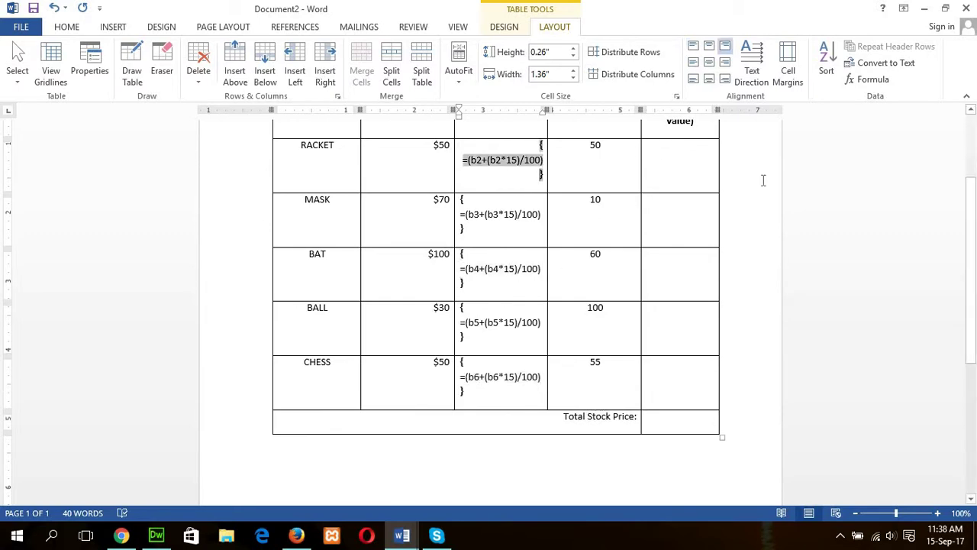
left_click(971, 113)
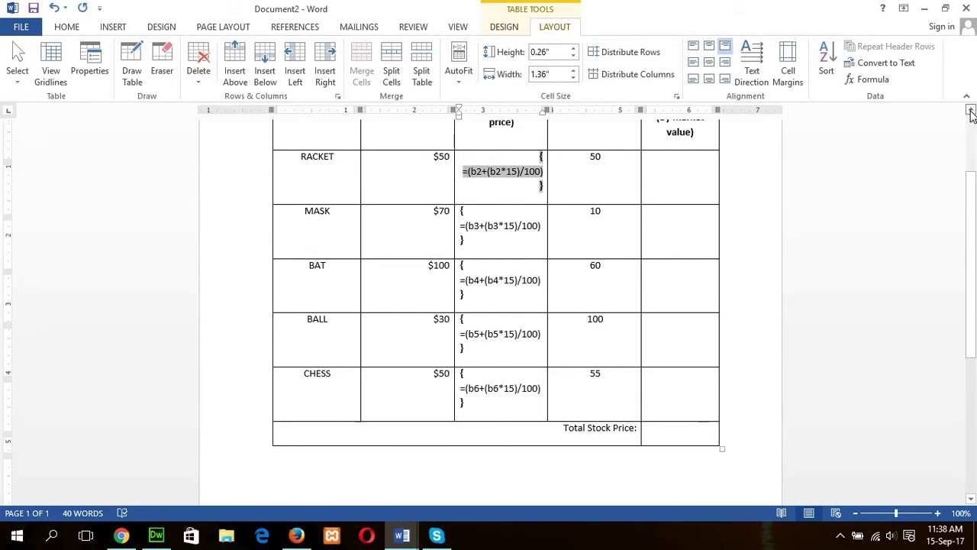
Step: Right-align the five Market Price fields and update them to $57.50, $80.50, $115.00, $34.50, $57.50
scroll(971, 113, "up", 1)
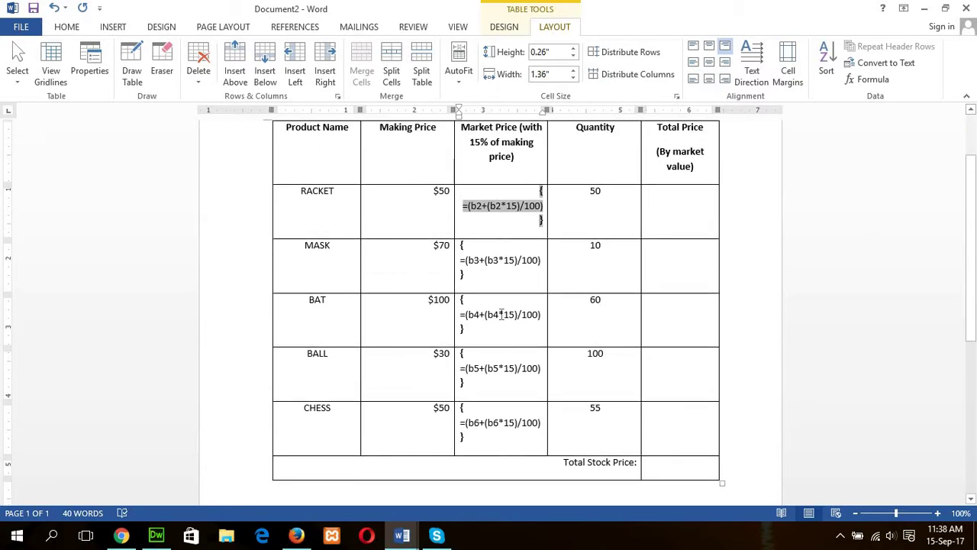
key("alt")
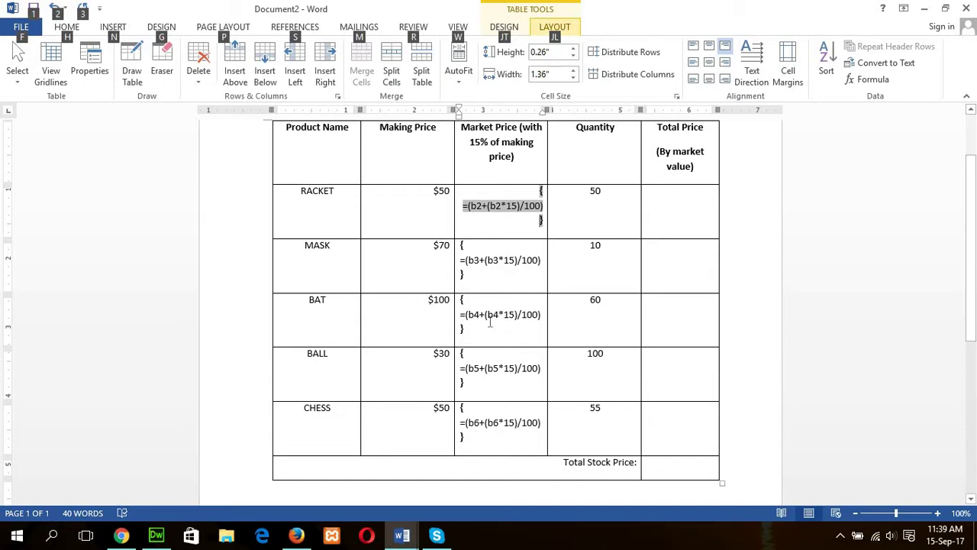
triple_click(490, 322)
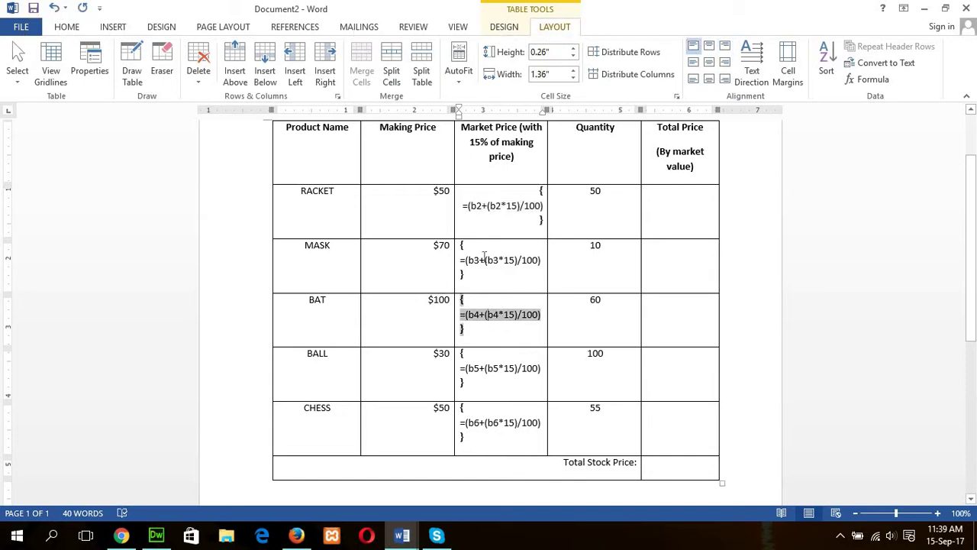
left_click_drag(466, 200, 539, 418)
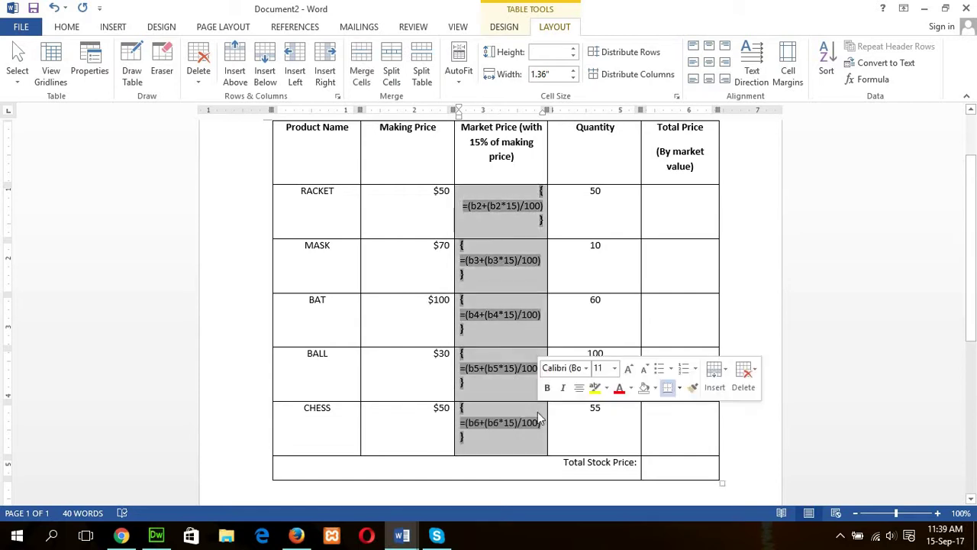
key("shift+F9")
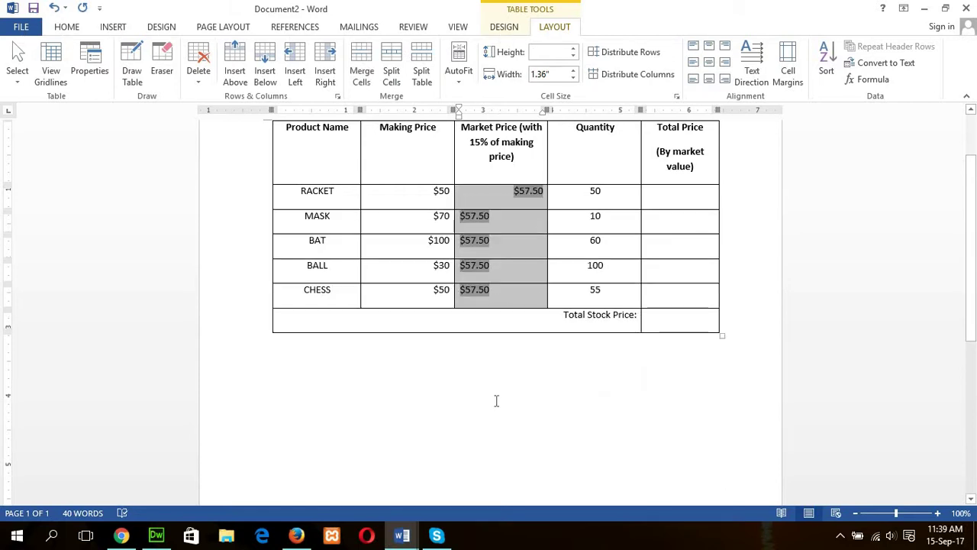
left_click(68, 31)
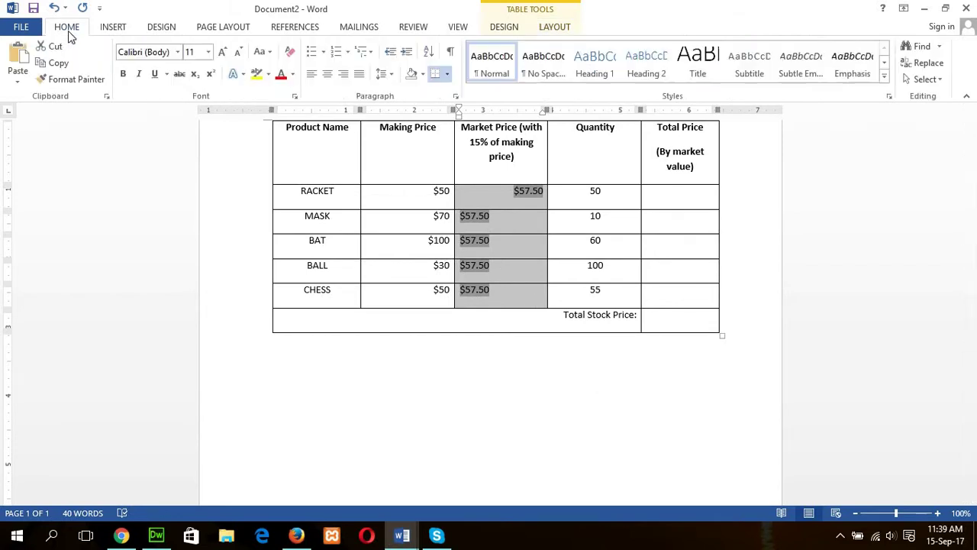
left_click(342, 76)
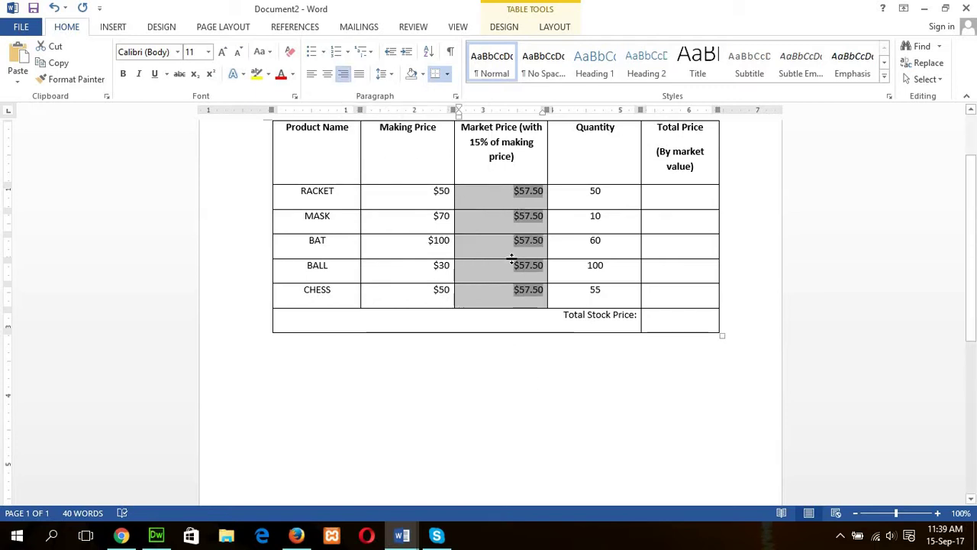
key("F9")
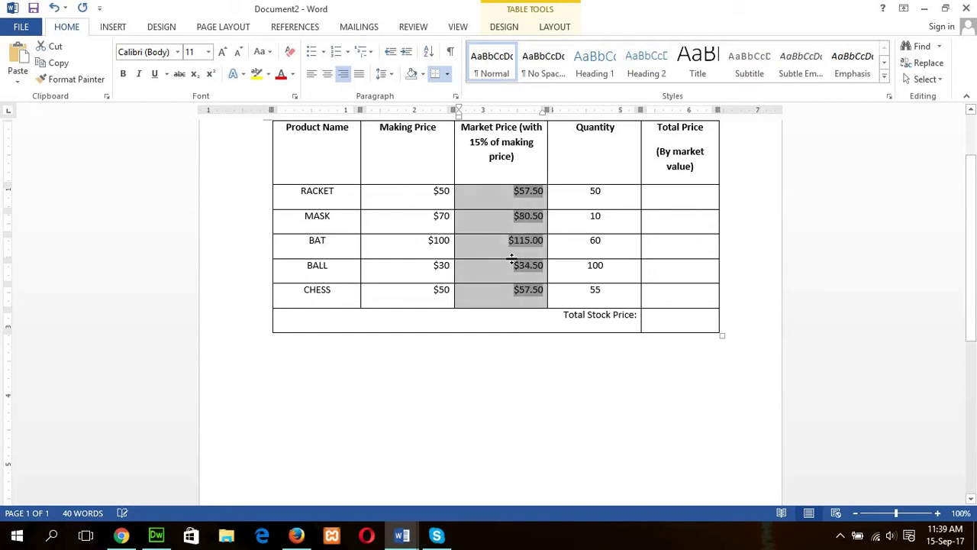
left_click(501, 310)
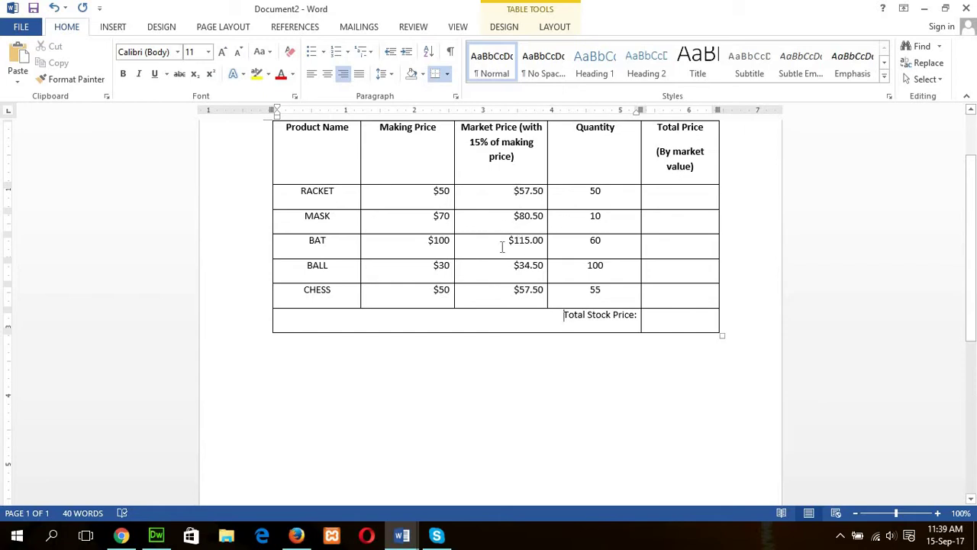
Step: Give RACKET's Total Price cell the formula =(c2*d2), showing $2875.00
left_click(679, 195)
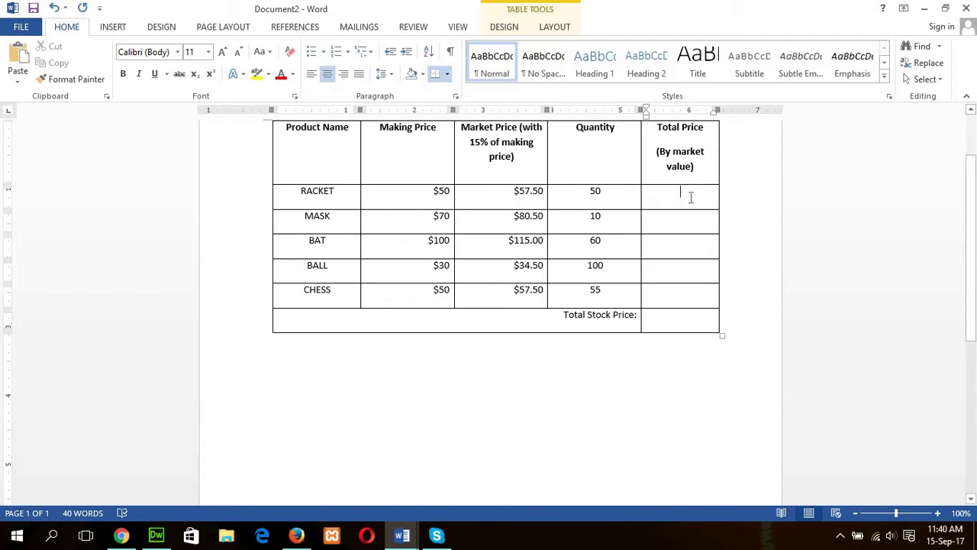
left_click(549, 27)
left_click(870, 82)
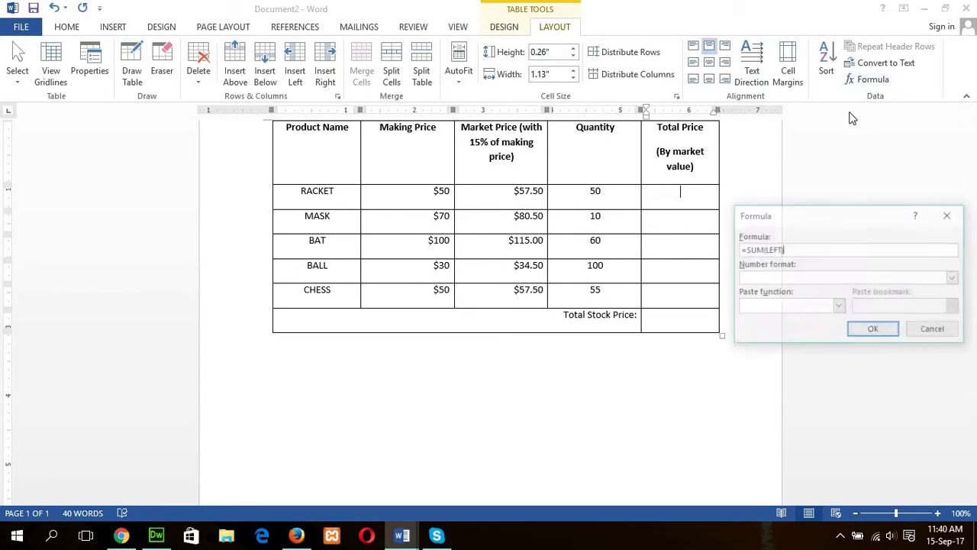
key("BackSpace")
key("BackSpace")
key("BackSpace")
key("BackSpace")
key("BackSpace")
key("BackSpace")
key("BackSpace")
key("BackSpace")
key("BackSpace")
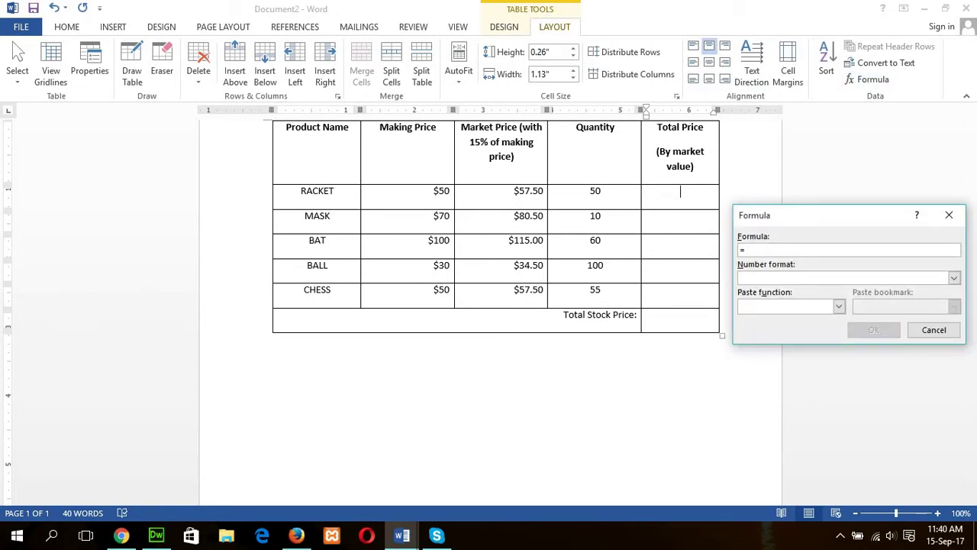
type("(c")
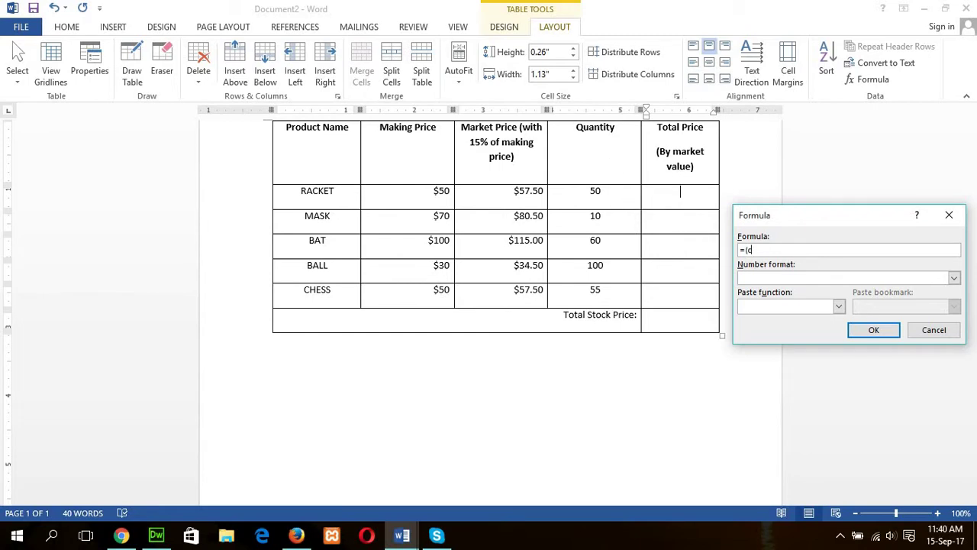
type("2*d2")
left_click(864, 329)
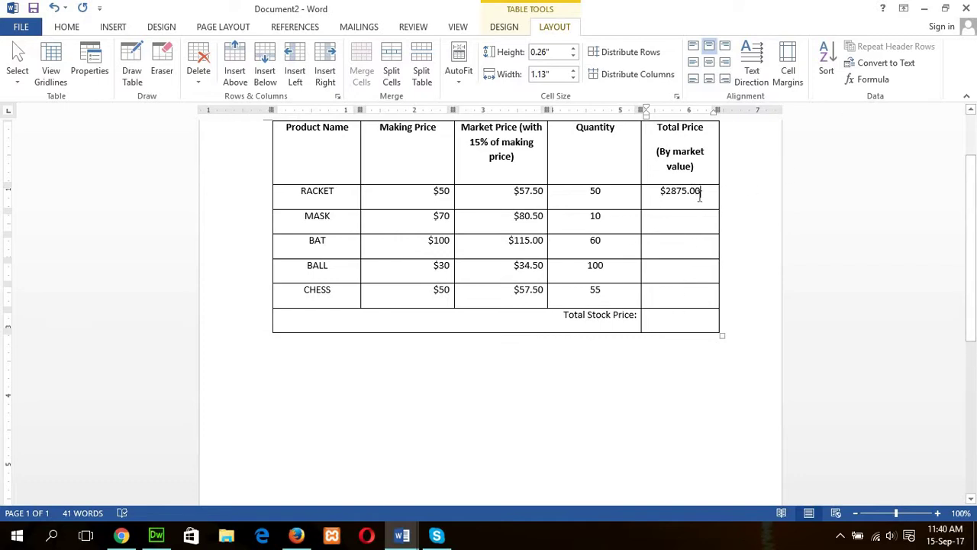
Step: Show field codes and paste RACKET's =(c2*d2) field into the MASK, BAT, BALL and CHESS Total Price cells
key("alt+F9")
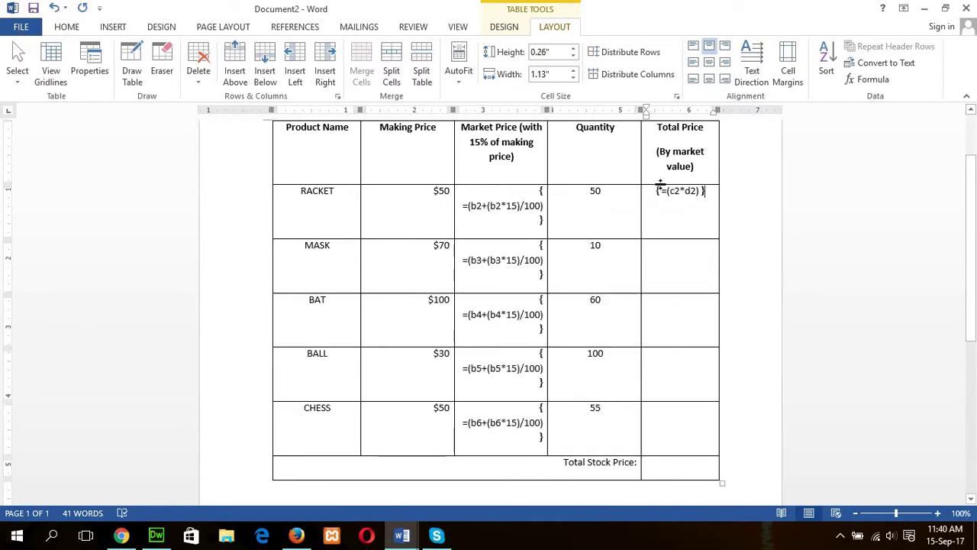
left_click_drag(653, 194, 700, 200)
right_click(672, 195)
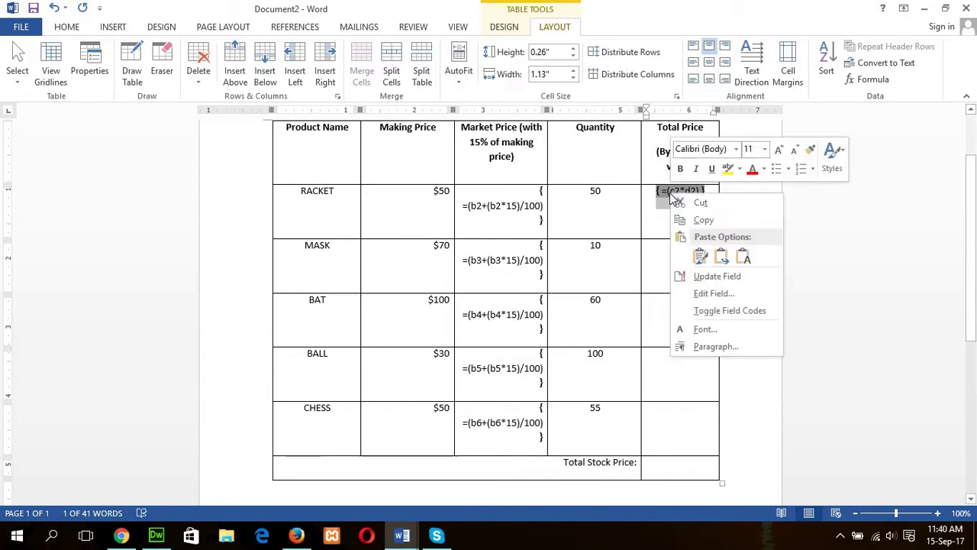
left_click(706, 222)
left_click_drag(703, 245, 706, 415)
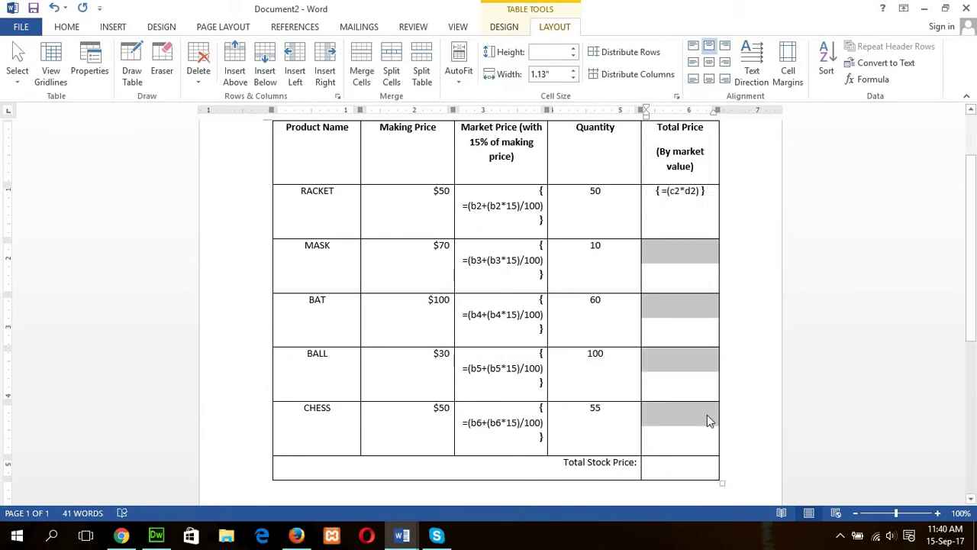
right_click(707, 415)
left_click(737, 279)
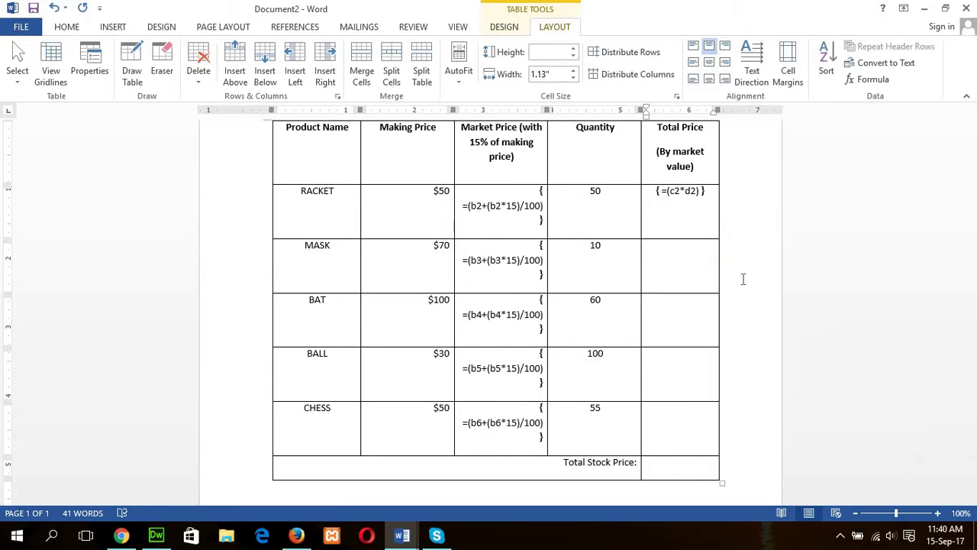
left_click(699, 260)
Step: Edit the MASK and BAT Total Price formulas to =(c3*d3) and =(c4*d4)
left_click(671, 245)
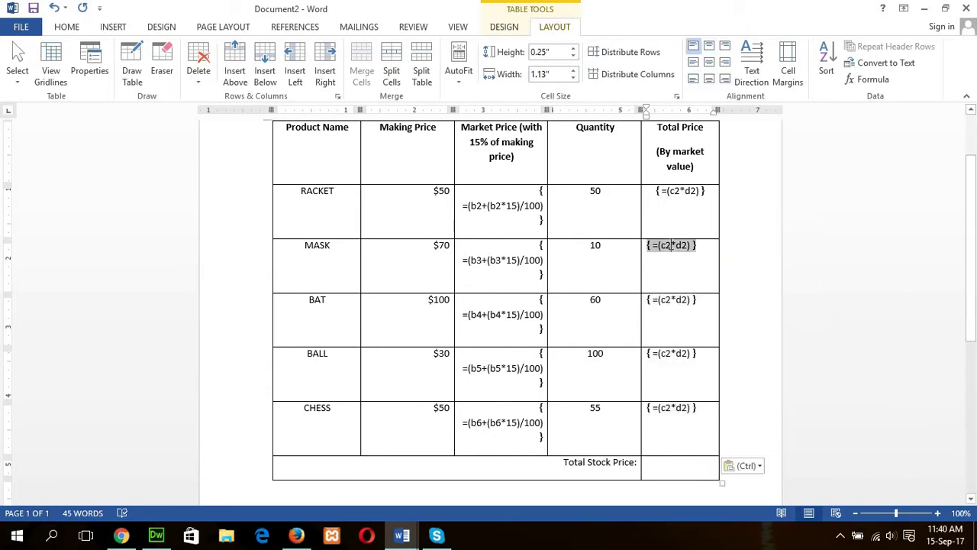
key("BackSpace")
type("3")
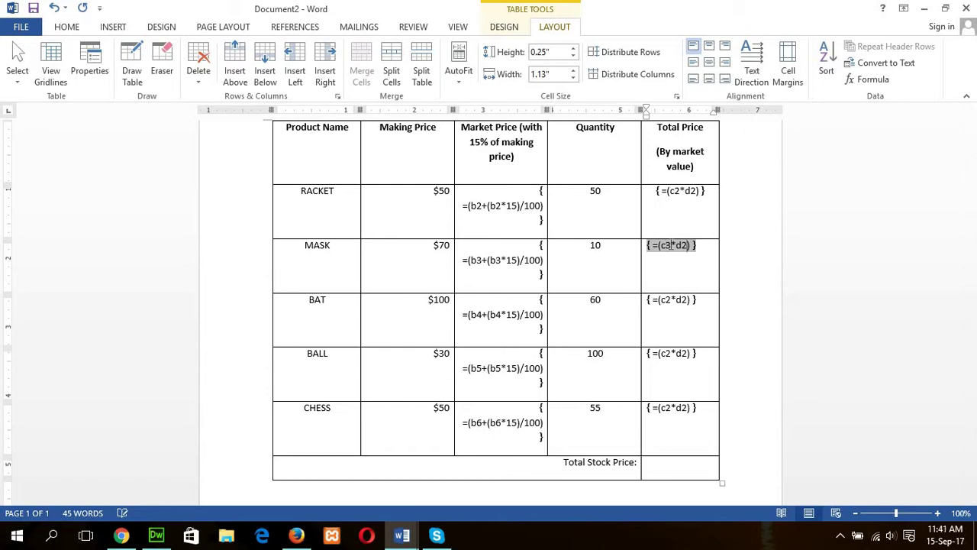
key("Right")
key("Right")
key("Right")
key("BackSpace")
type("3")
left_click(671, 301)
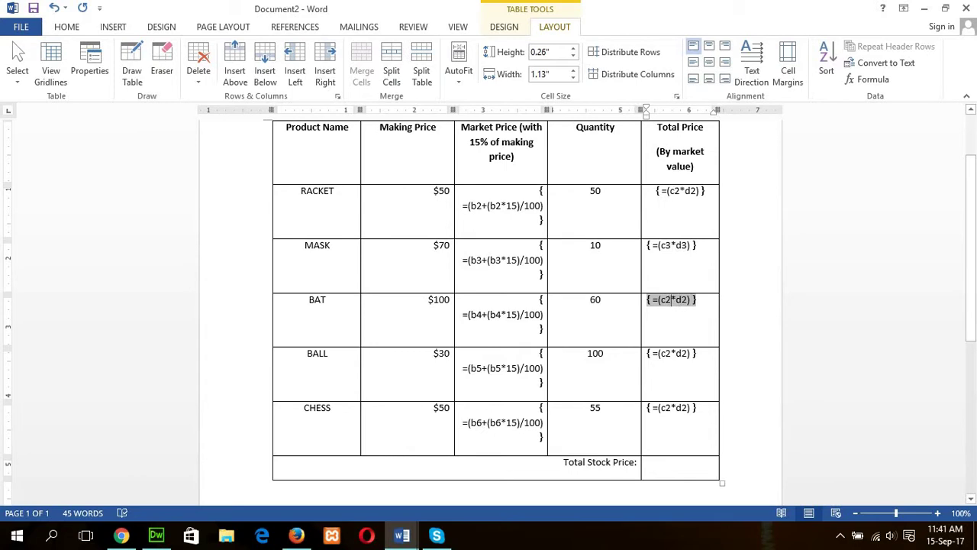
key("BackSpace")
type("3")
key("BackSpace")
type("4")
key("Right")
key("Right")
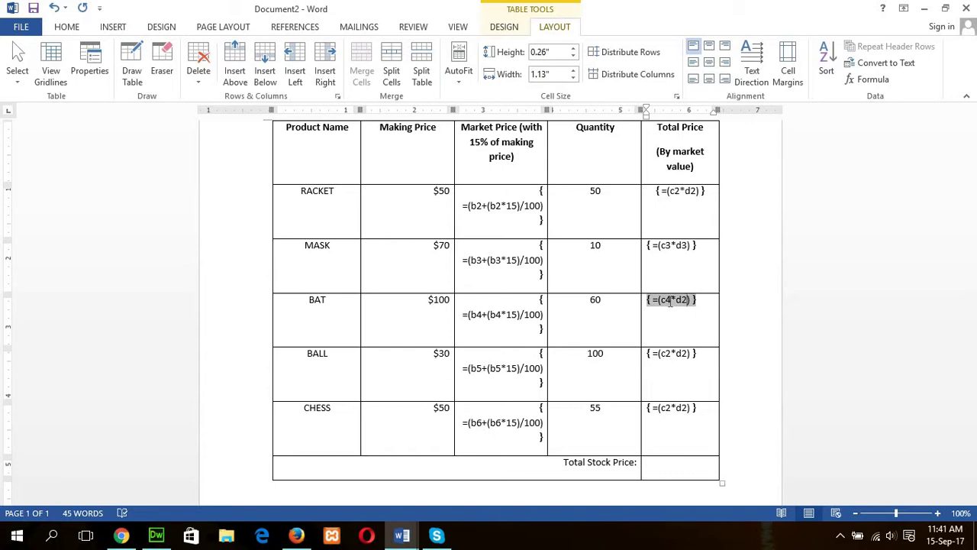
key("BackSpace")
type("4")
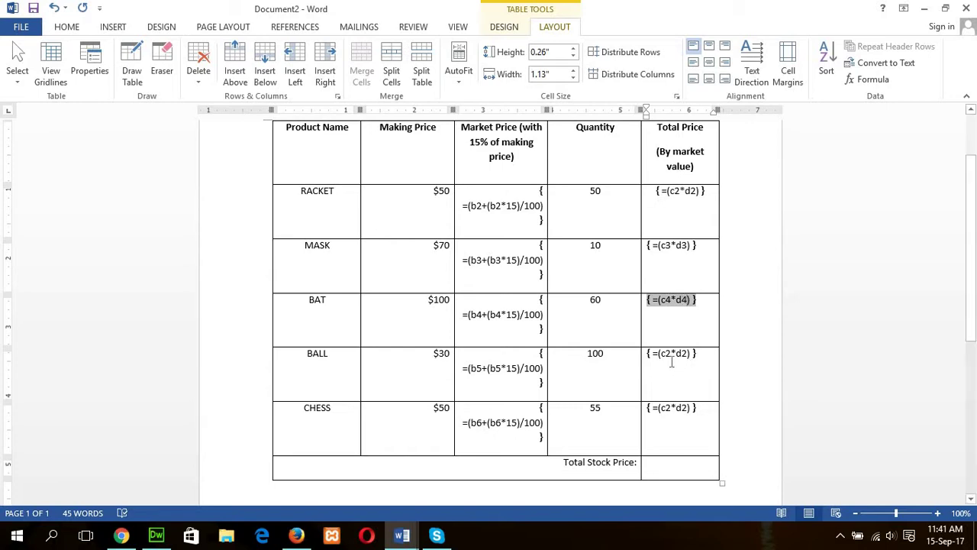
Step: Edit the BALL and CHESS Total Price formulas to =(c5*d5) and =(c6*d6)
left_click(669, 355)
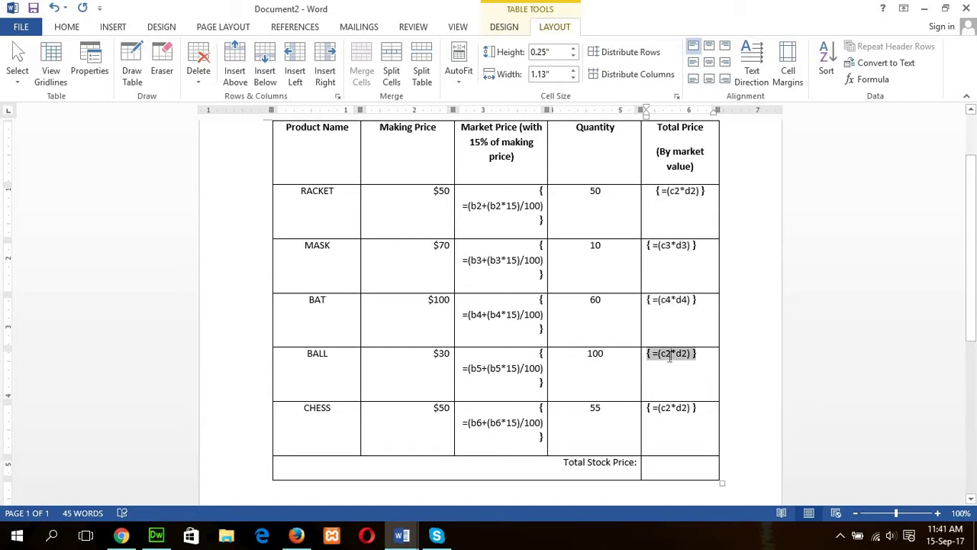
key("BackSpace")
type("5")
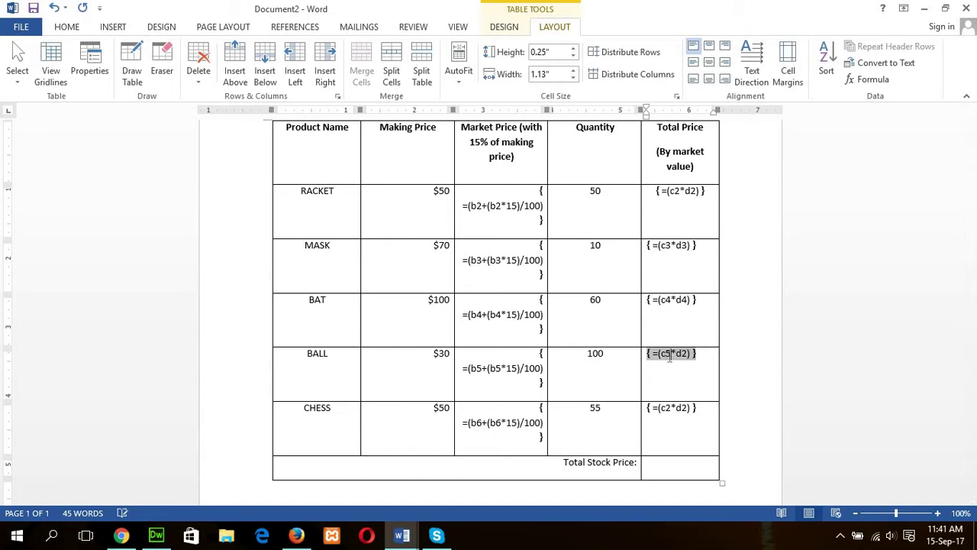
key("Right")
key("Right")
key("Delete")
type("5")
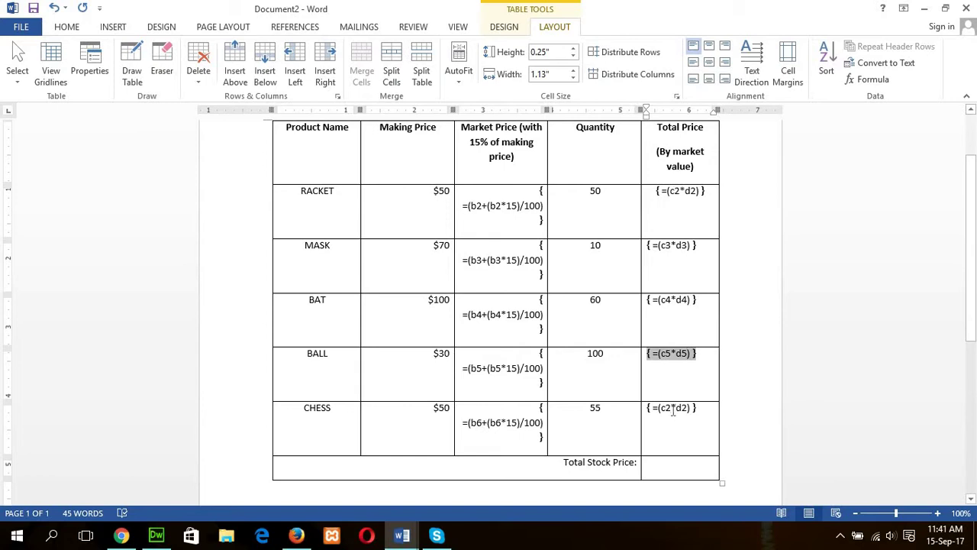
left_click(672, 412)
key("BackSpace")
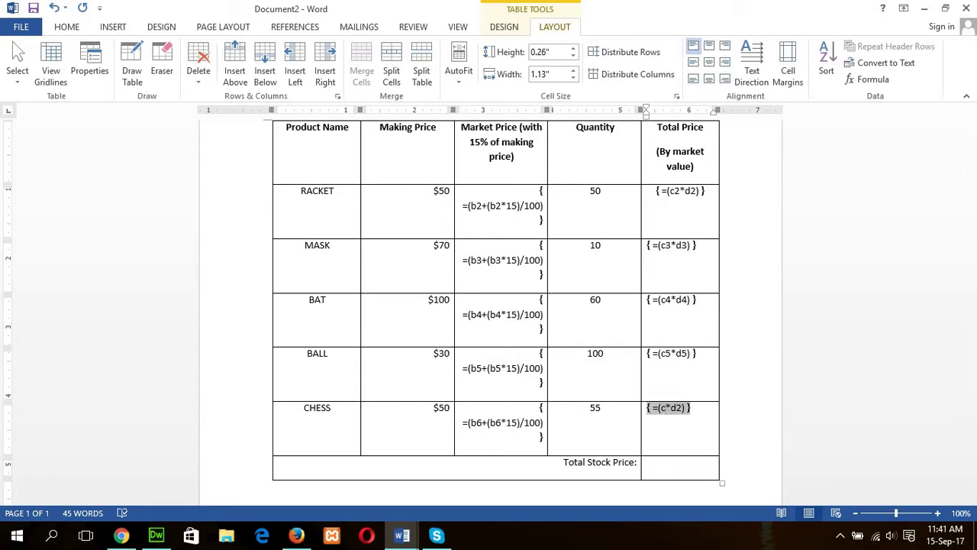
type("6")
key("Right")
key("Right")
key("Delete")
type("6")
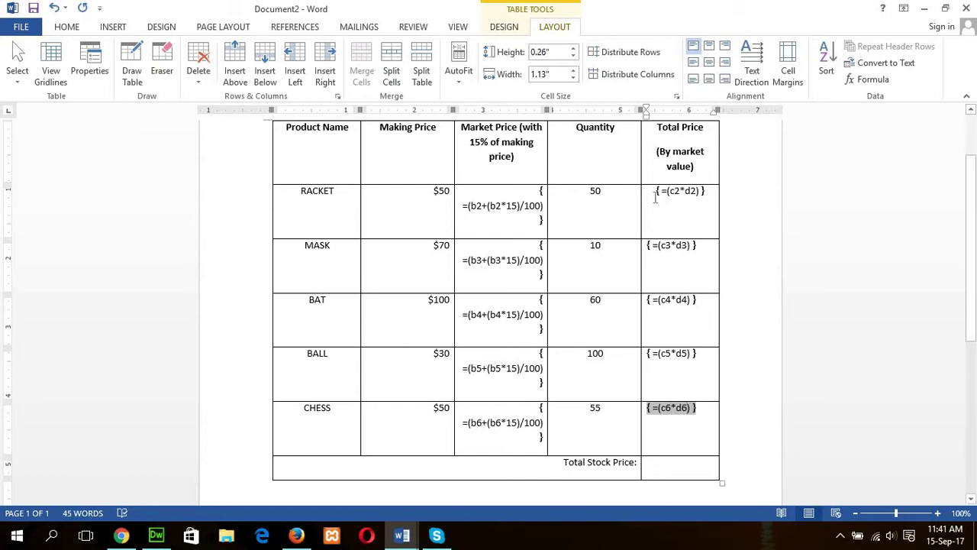
Step: Right-align the Total Price fields and update them to show $2875.00, $805.00, $6900.00, $3450.00, $3162.50
left_click_drag(653, 193, 719, 406)
left_click(68, 31)
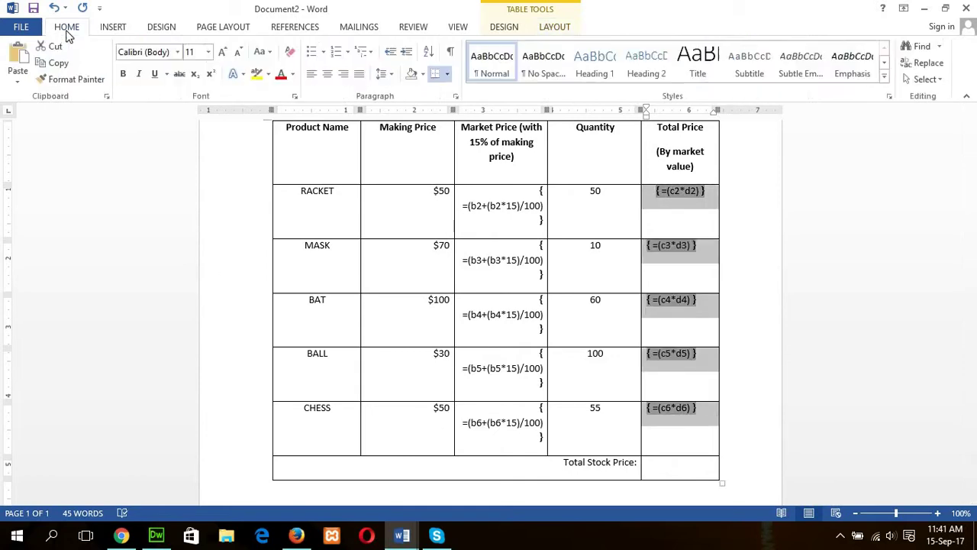
left_click(345, 80)
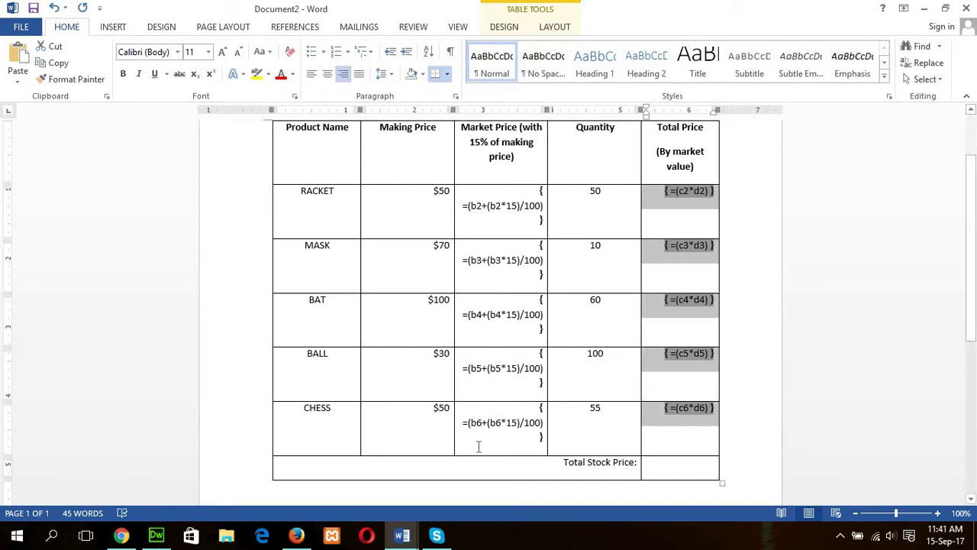
key("alt+F9")
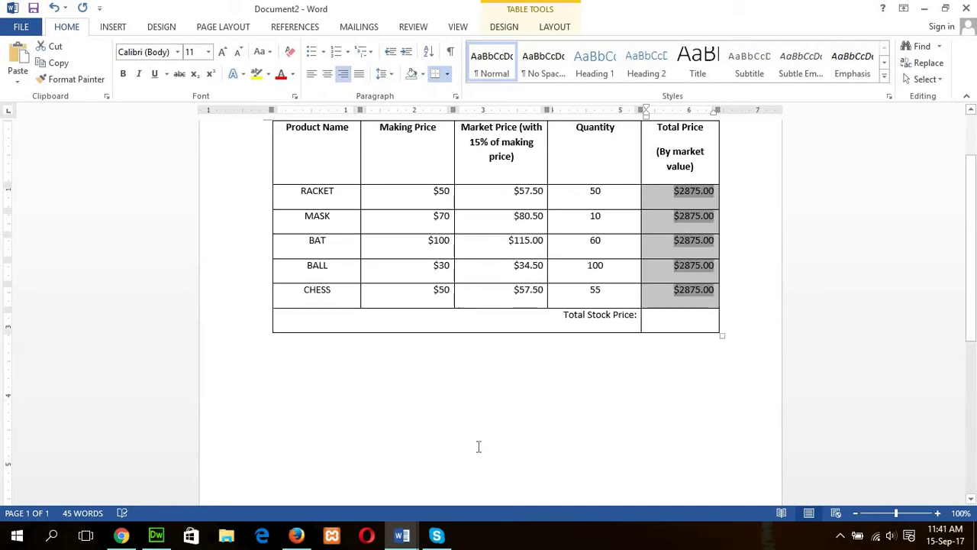
key("F9")
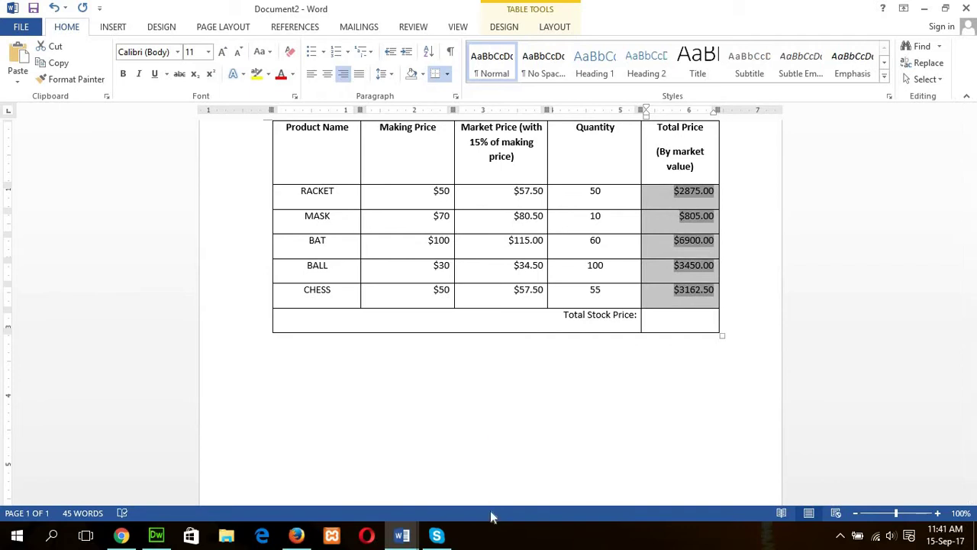
left_click(692, 314)
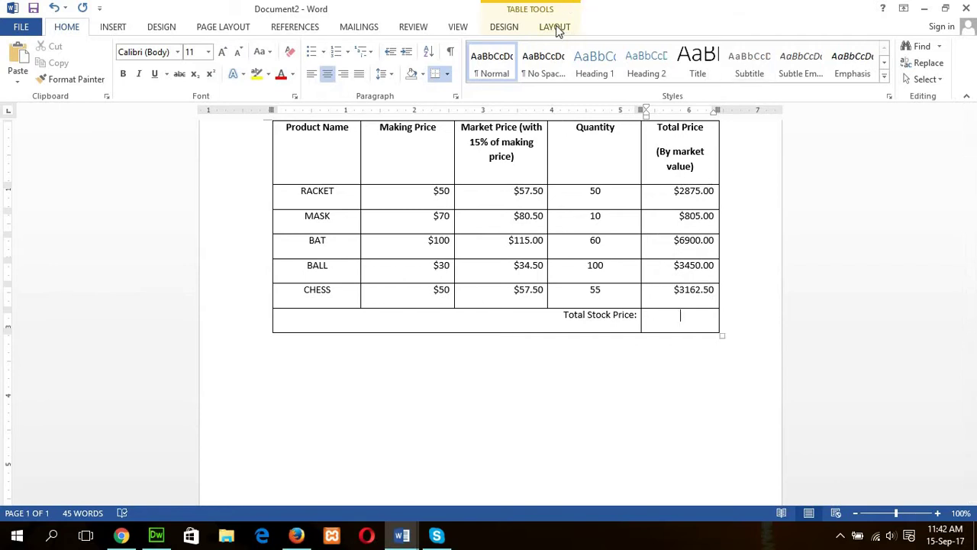
Step: Enter =SUM(e2:e6) in the Total Stock Price cell, giving $17192.50
left_click(556, 28)
left_click(868, 81)
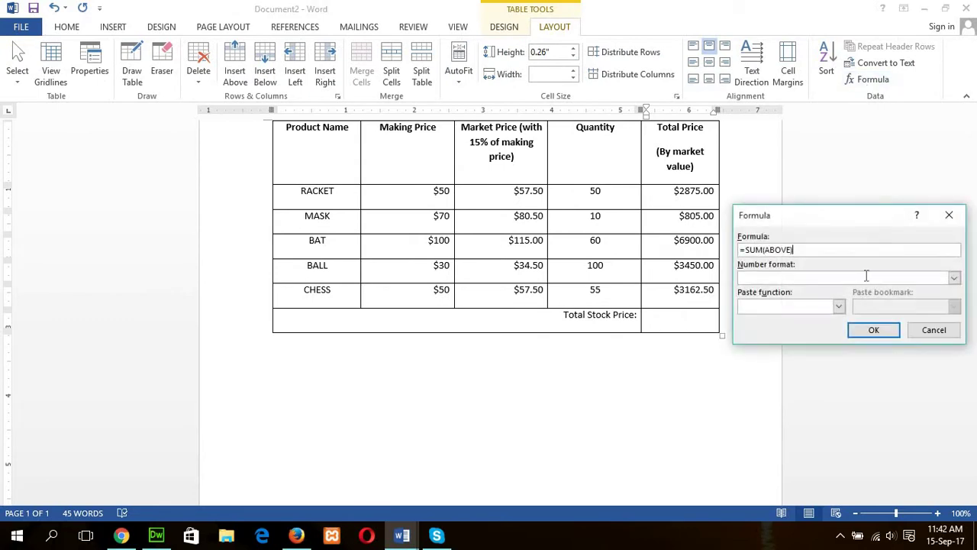
key("BackSpace")
key("BackSpace")
key("BackSpace")
key("BackSpace")
key("BackSpace")
key("BackSpace")
type("(e")
left_click(874, 330)
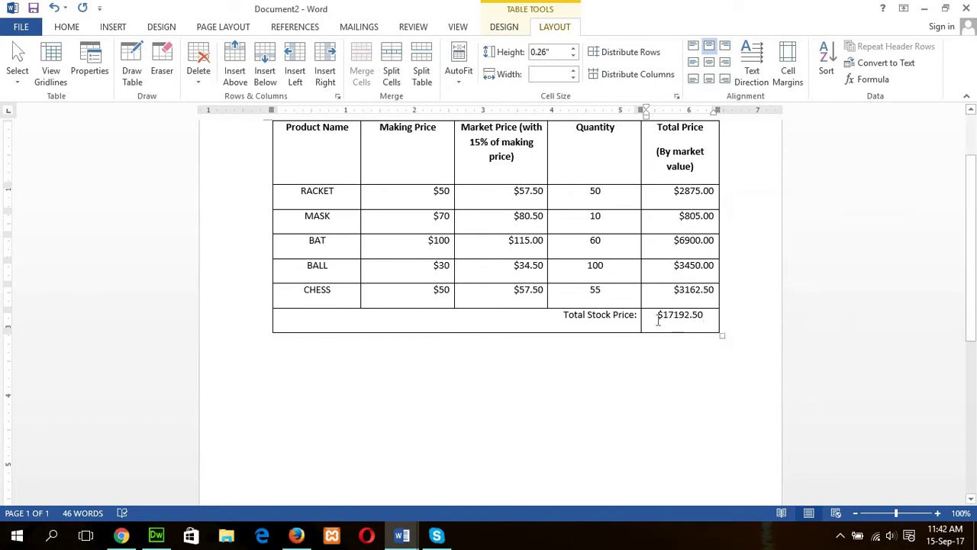
Step: Right-align the Total Stock Price value in its cell
left_click_drag(658, 320, 703, 316)
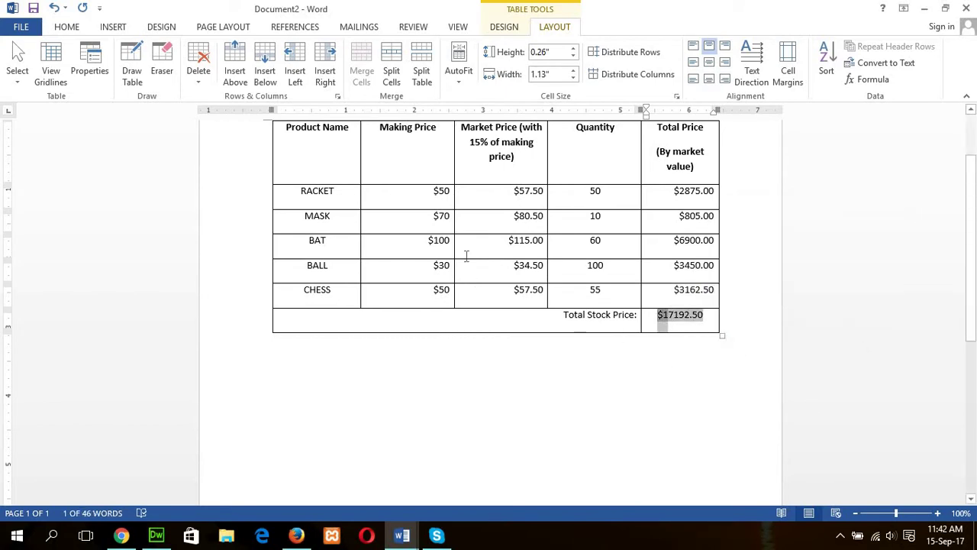
left_click(63, 30)
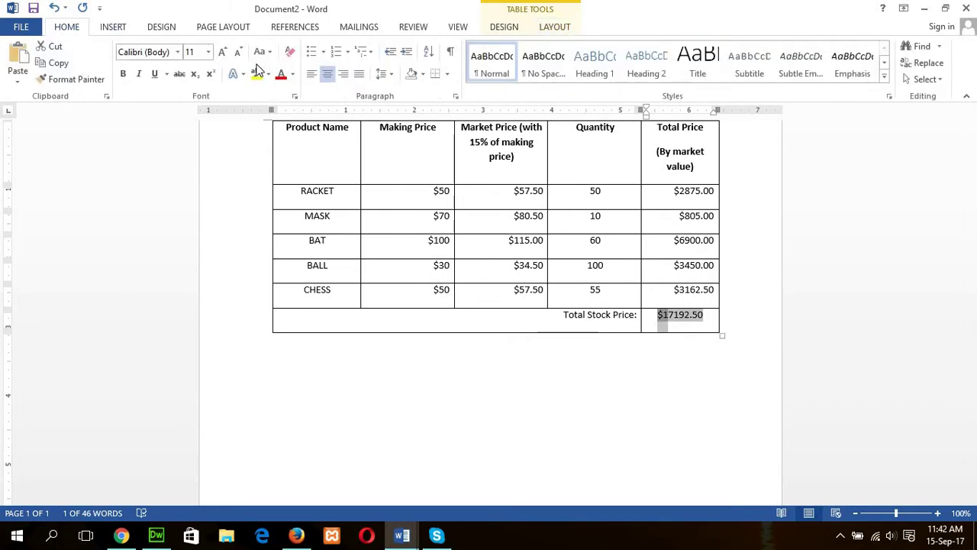
left_click(343, 77)
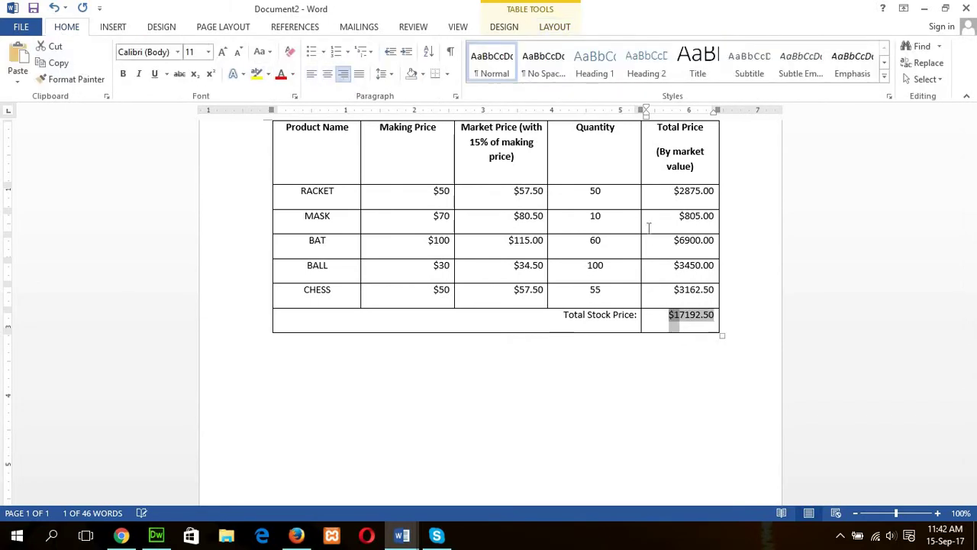
left_click(639, 356)
triple_click(690, 324)
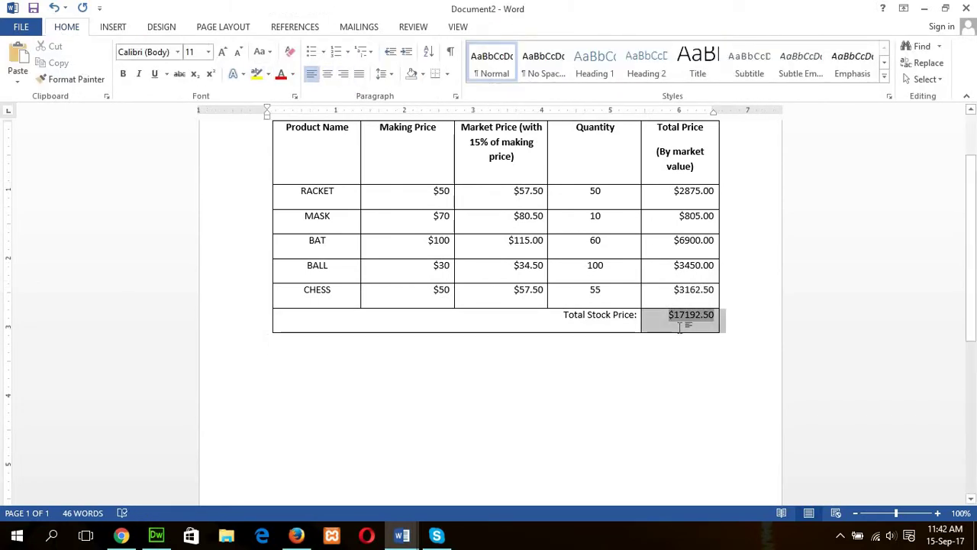
left_click(671, 336)
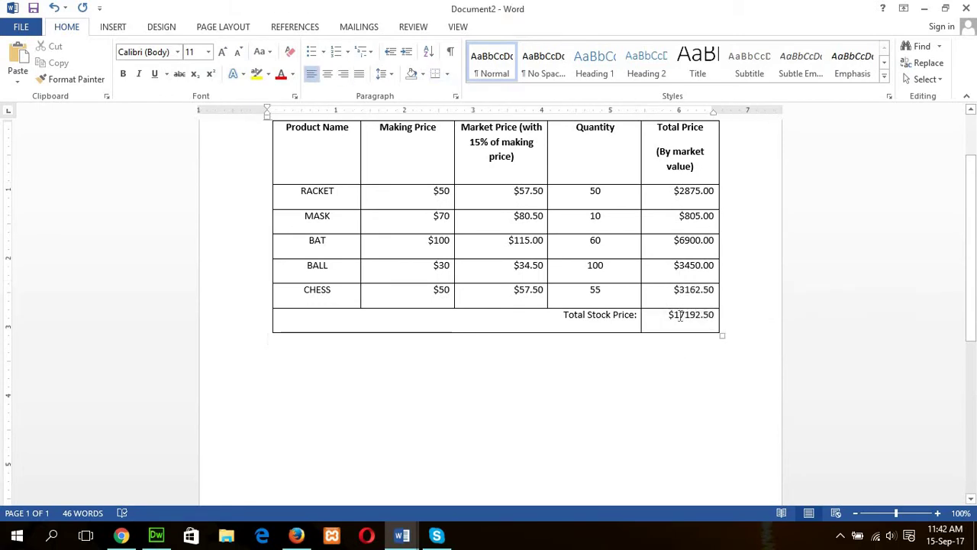
Step: Reformat the total's formula with the #,##0.00 number format so it reads 17,192.50
left_click_drag(670, 319, 715, 317)
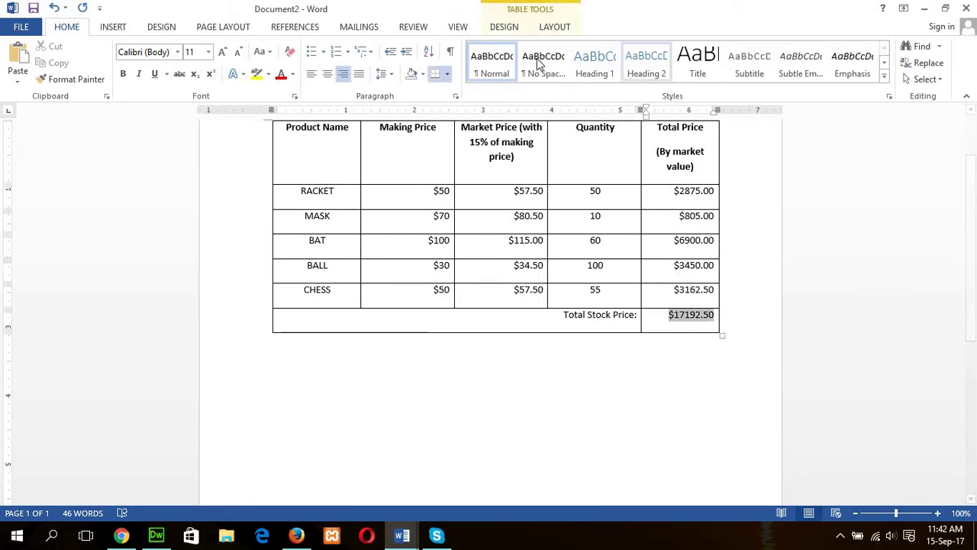
left_click(555, 29)
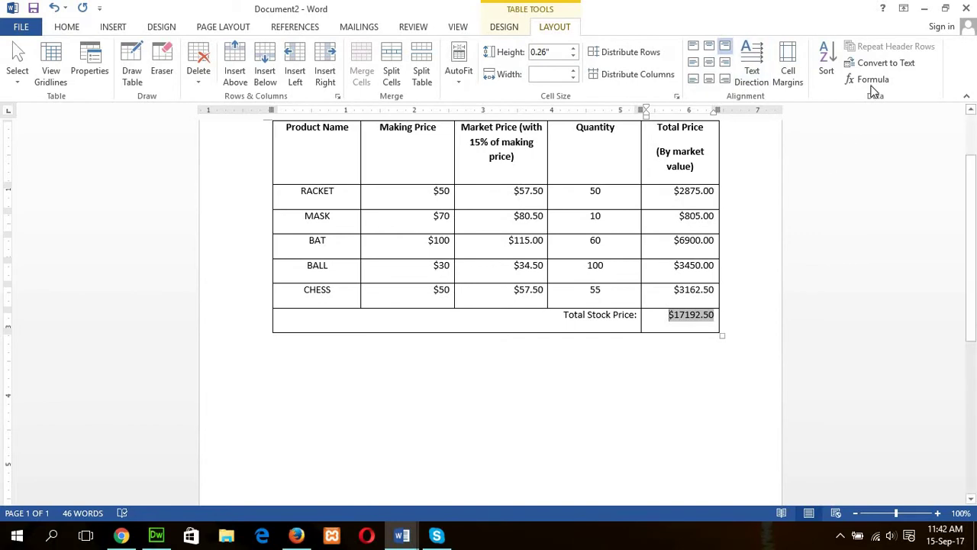
left_click(870, 81)
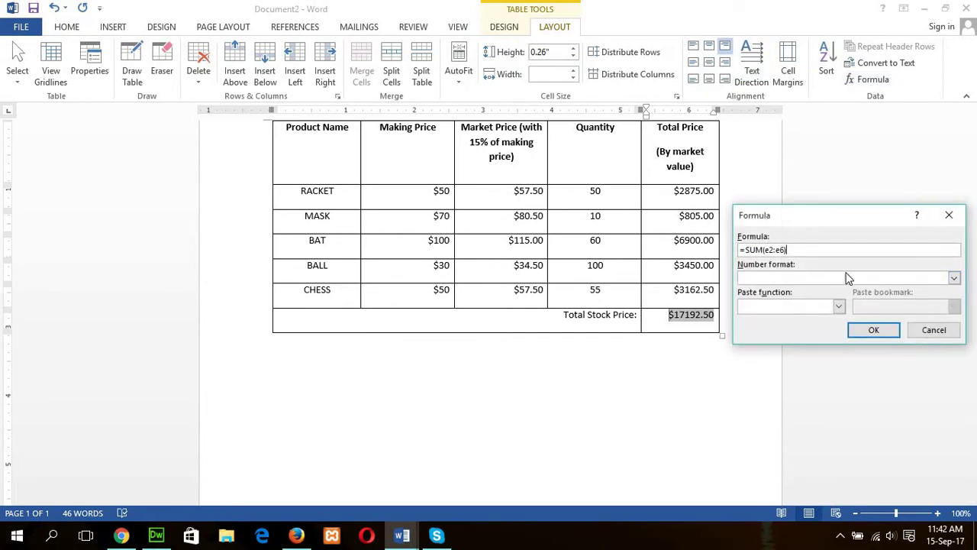
left_click(953, 278)
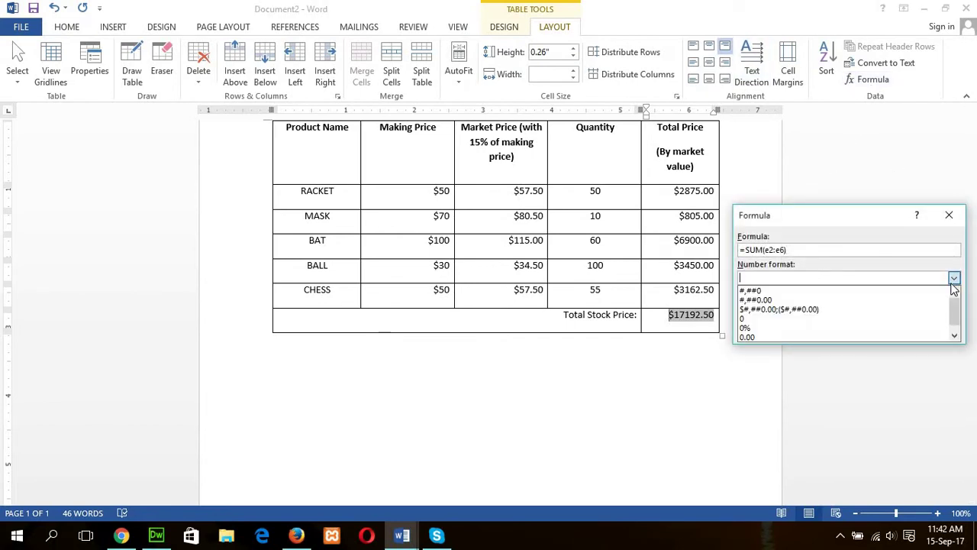
left_click(850, 300)
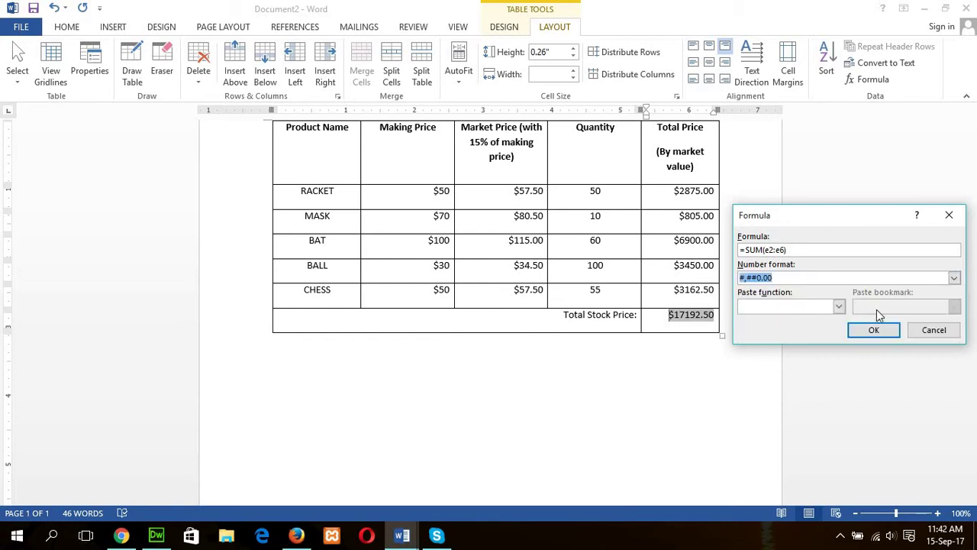
left_click(873, 331)
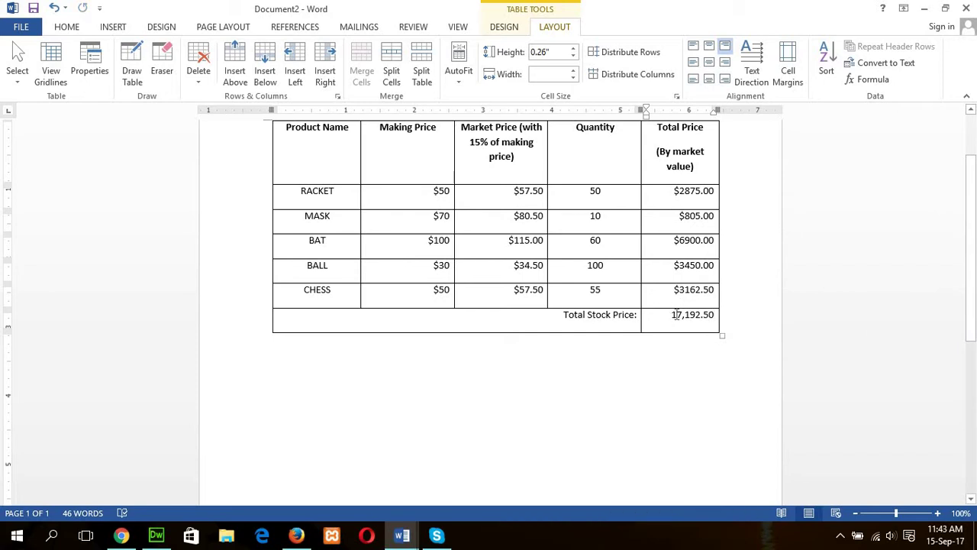
Step: Reopen the =SUM(e2:e6) formula for the total and list the Paste function options
left_click(870, 79)
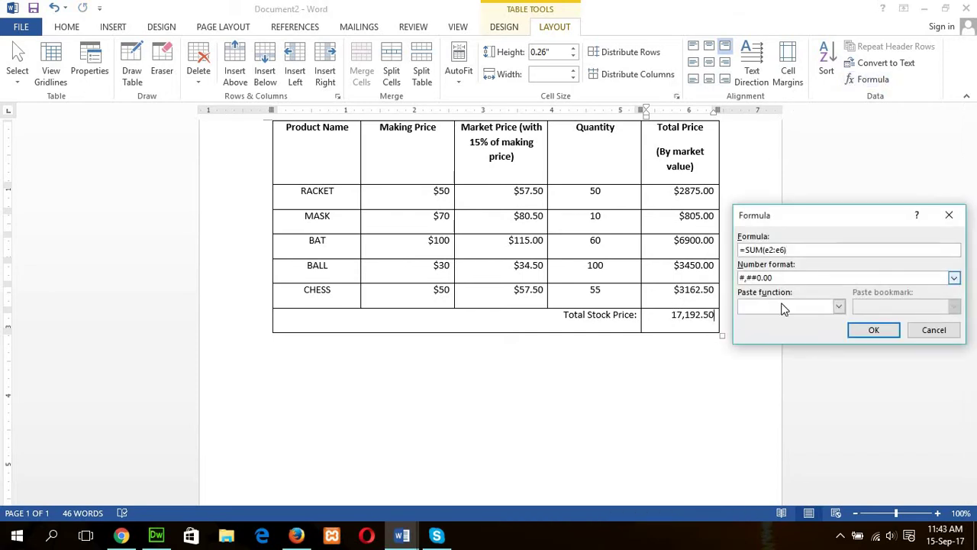
left_click(838, 307)
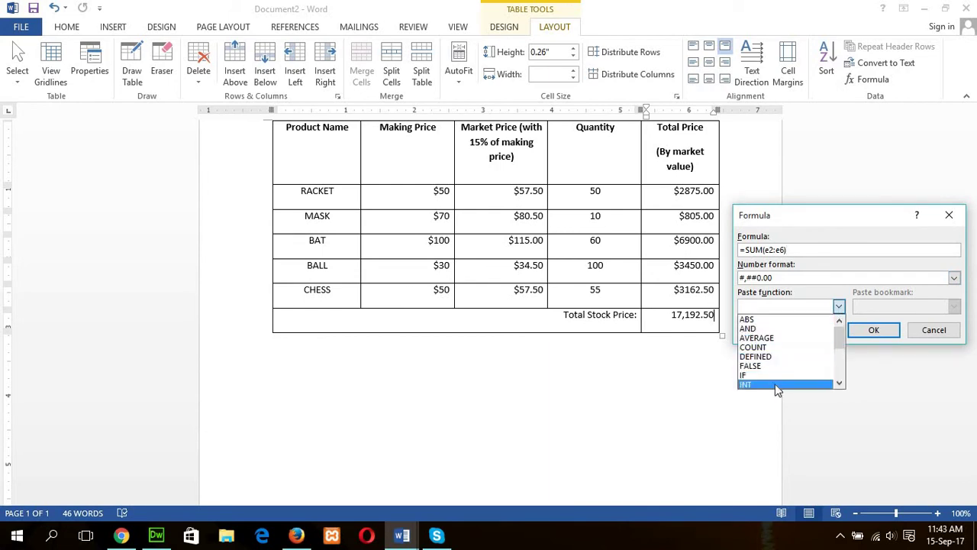